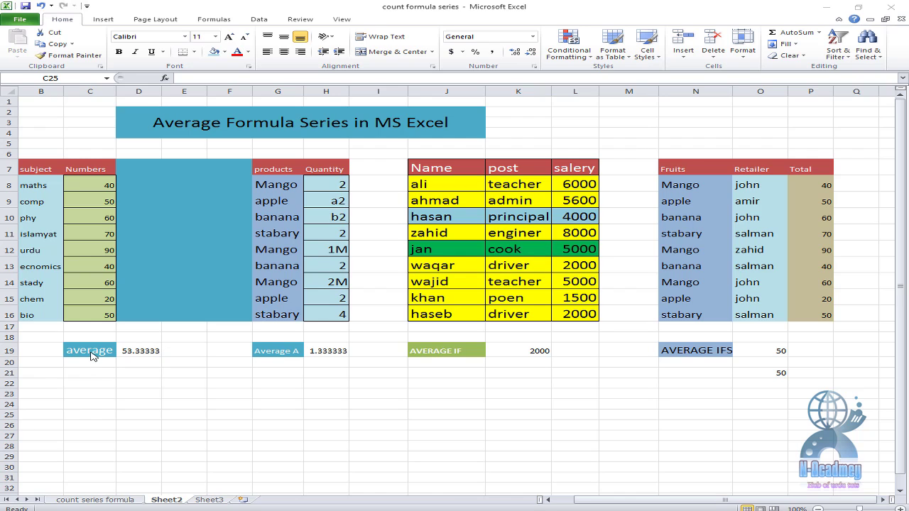
Review the average, Average A, AVERAGE IF and AVERAGE IFS labels in row 19 and the Numbers heading of the subject table.
{"action": "left_click", "coordinate": [90, 352]}
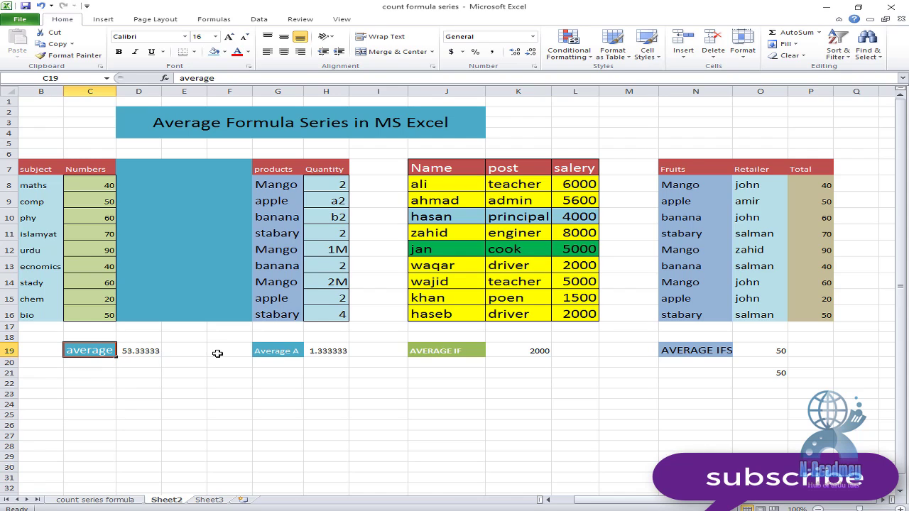
{"action": "left_click", "coordinate": [299, 354]}
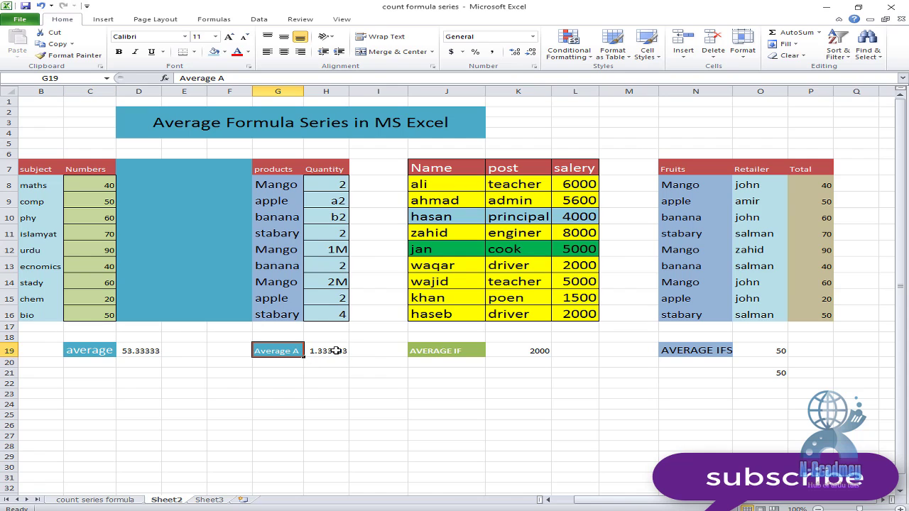
{"action": "left_click", "coordinate": [428, 357]}
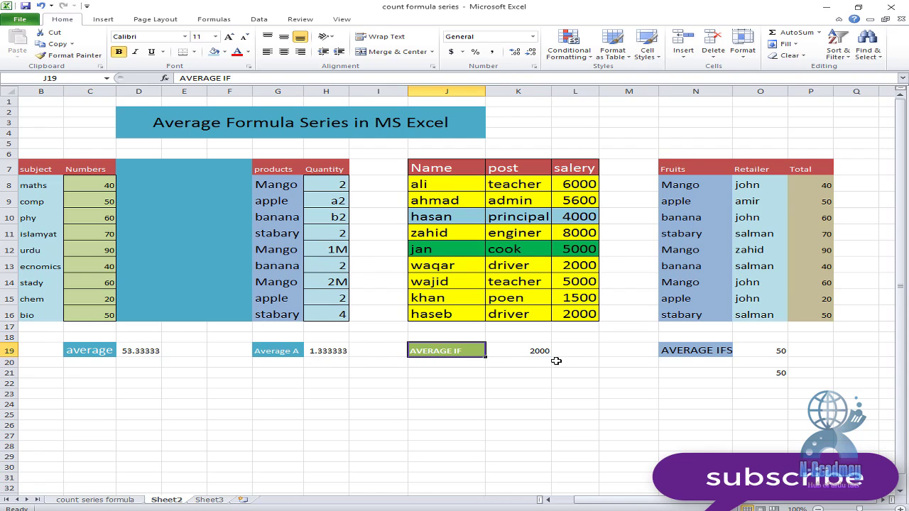
{"action": "left_click", "coordinate": [697, 354]}
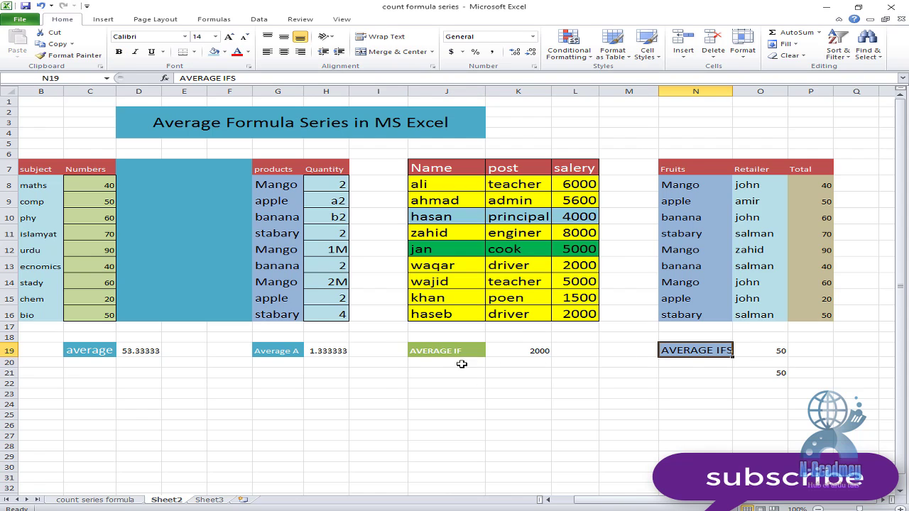
{"action": "left_click", "coordinate": [85, 382]}
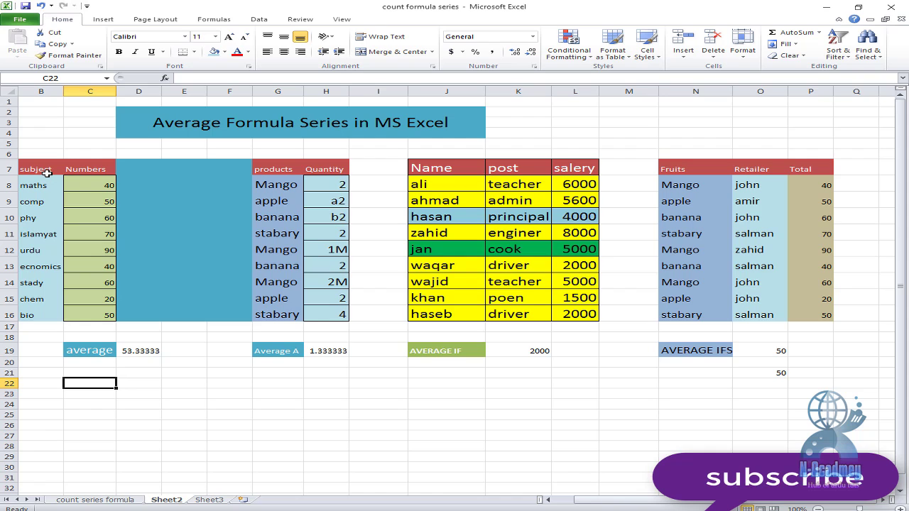
{"action": "left_click", "coordinate": [87, 170]}
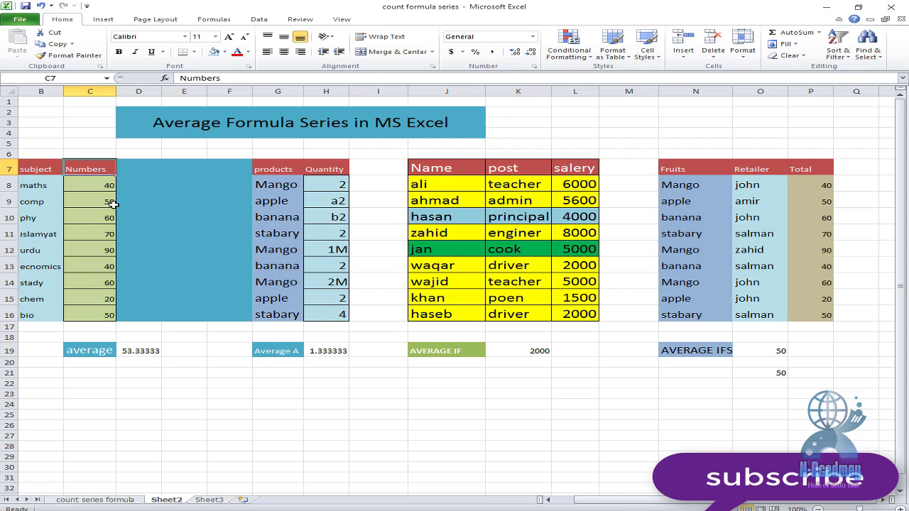
{"action": "left_click", "coordinate": [102, 384]}
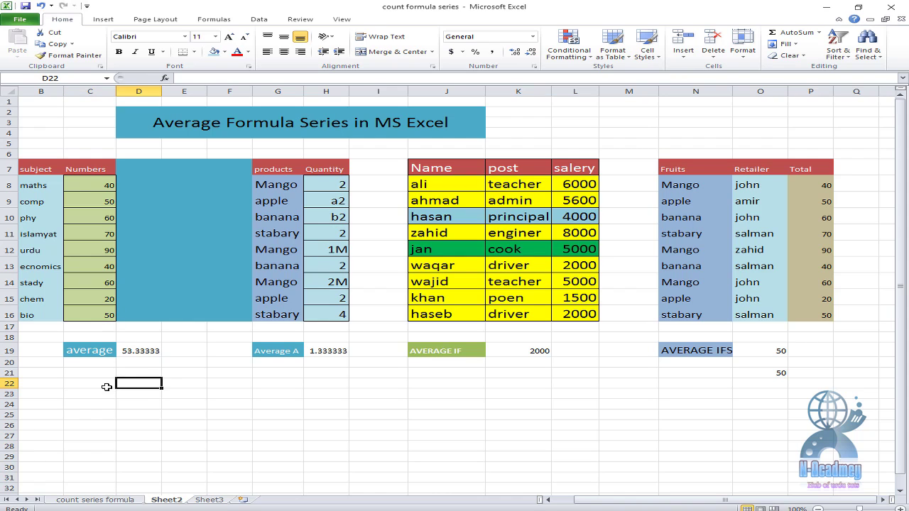
Calculate the average of the subject table's Numbers column in cell D22 with =AVERAGE(C8:C16).
{"action": "left_click", "coordinate": [135, 382]}
{"action": "left_click", "coordinate": [104, 383]}
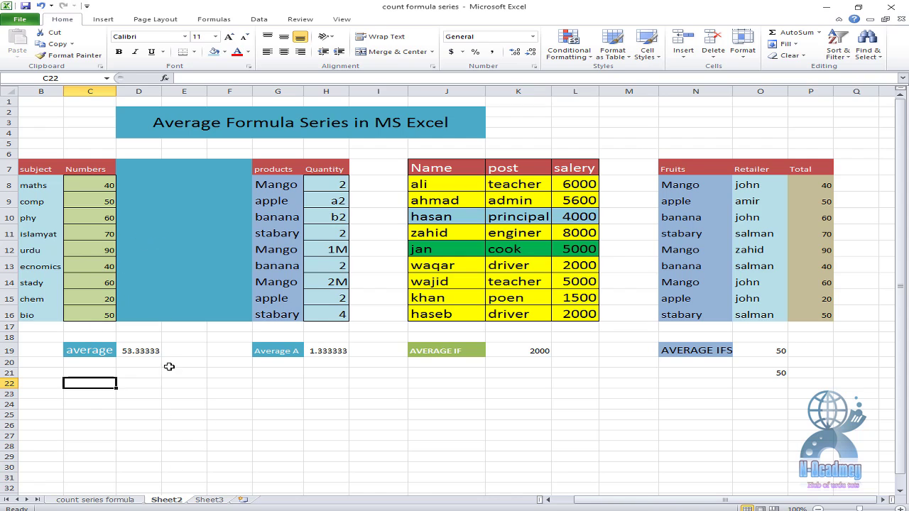
{"action": "left_click", "coordinate": [144, 384]}
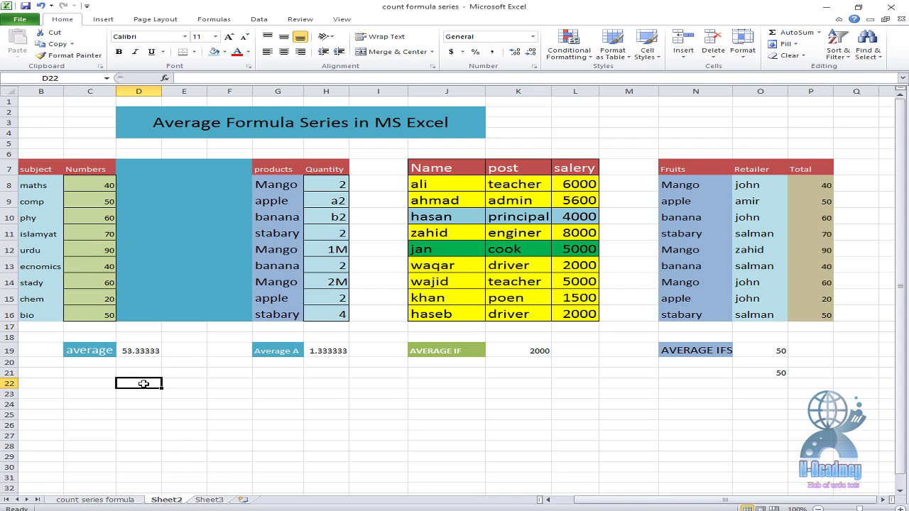
{"action": "left_click", "coordinate": [114, 383]}
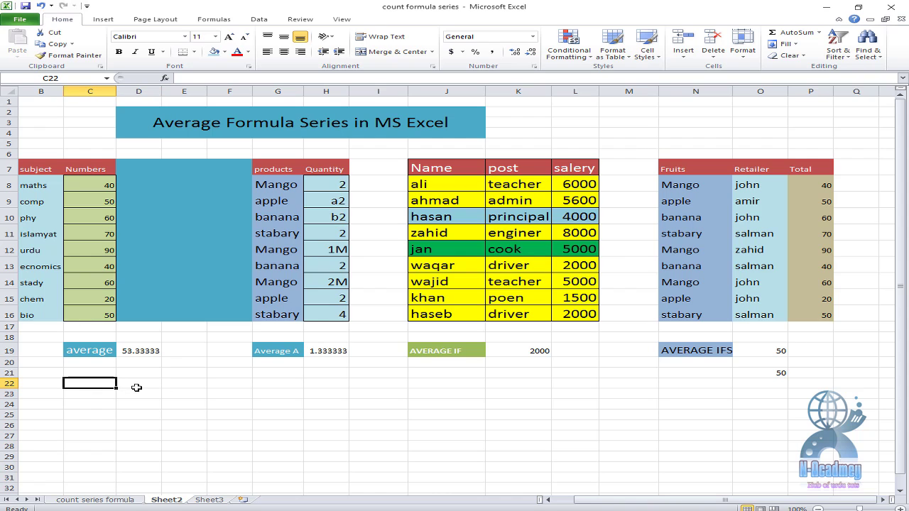
{"action": "left_click", "coordinate": [136, 388]}
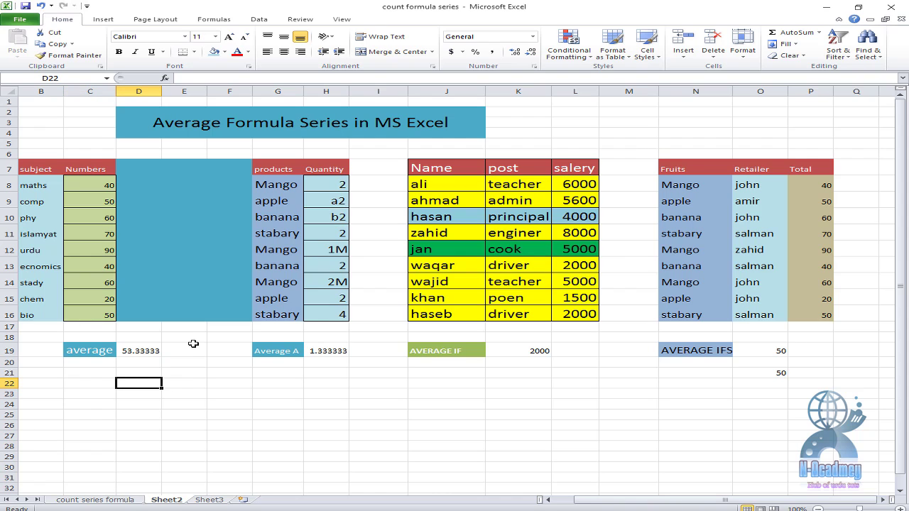
{"action": "type", "text": "=averag"}
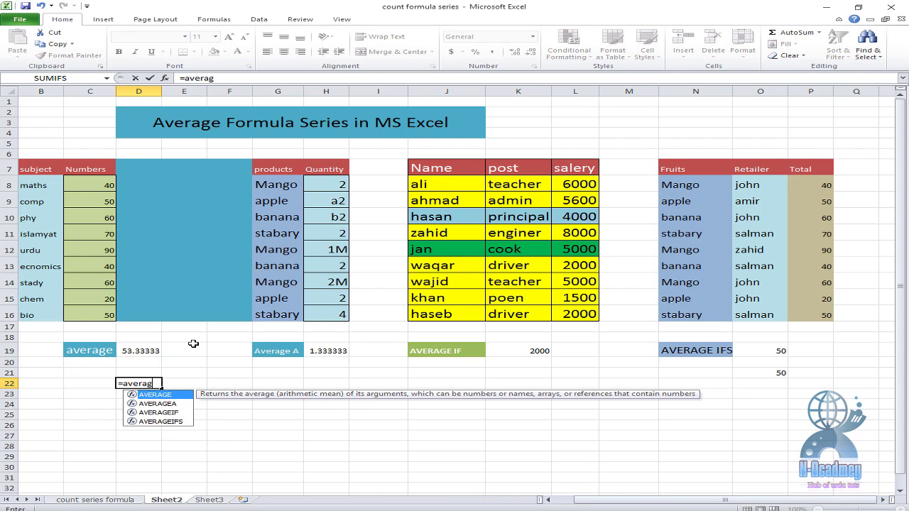
{"action": "type", "text": "e("}
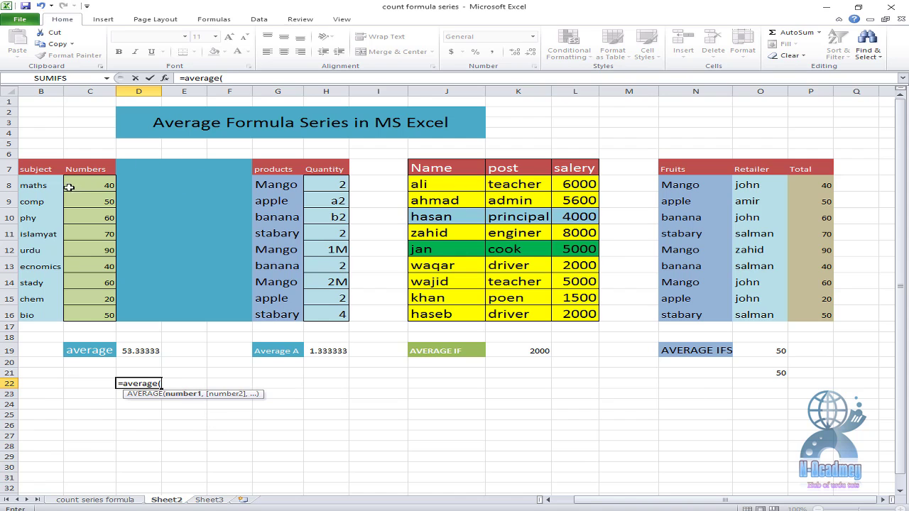
{"action": "left_click_drag", "start_coordinate": [82, 185], "coordinate": [100, 314]}
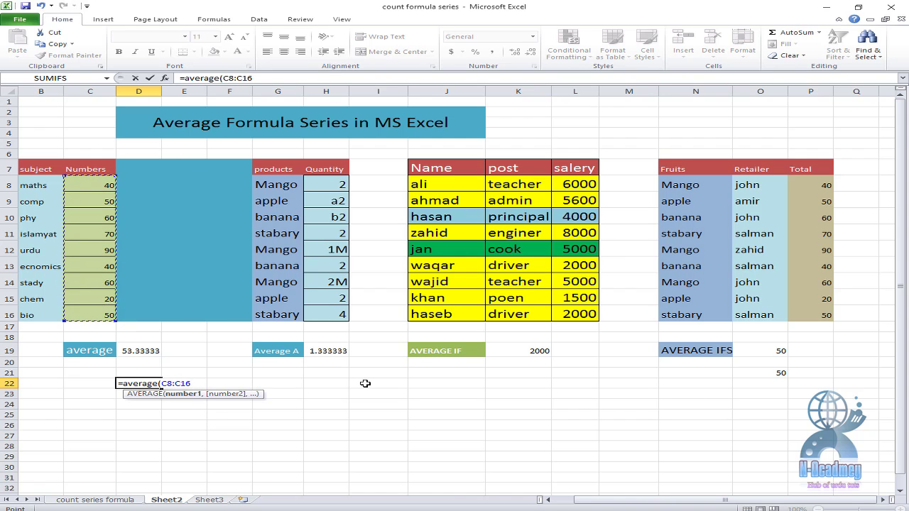
{"action": "type", "text": ")"}
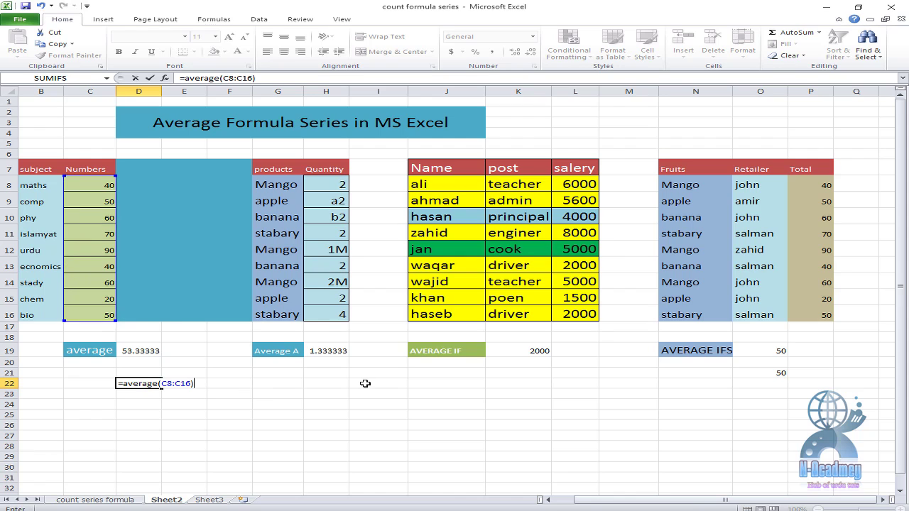
{"action": "key", "text": "Return"}
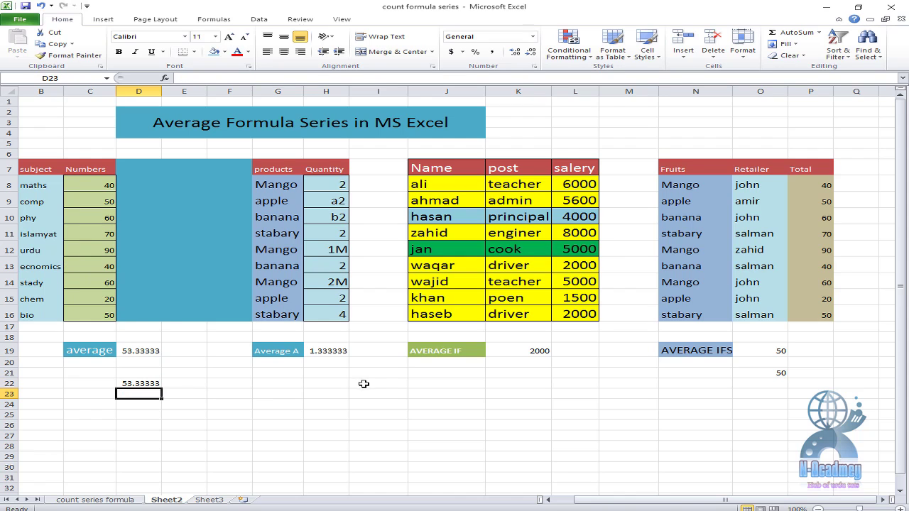
{"action": "left_click", "coordinate": [124, 382]}
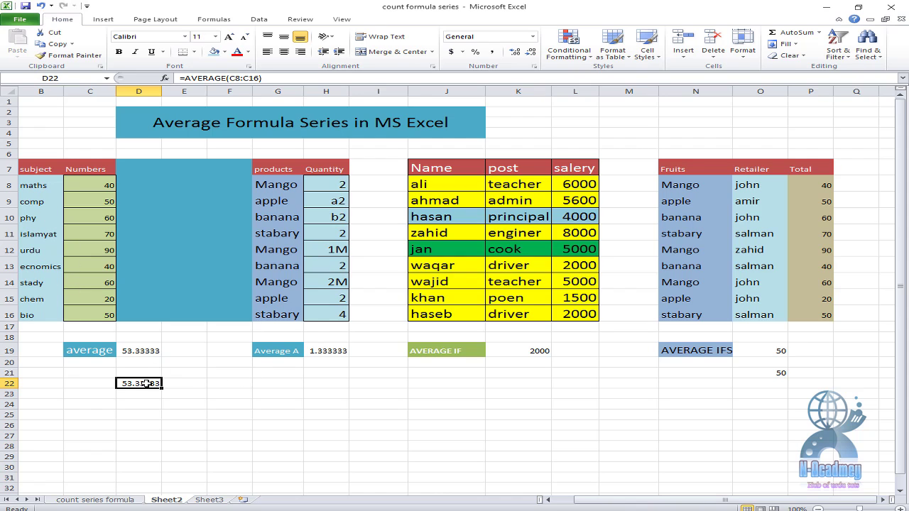
Calculate the average of the products table's Quantity column, counting text entries, in cell H22 with =AVERAGEA(H8:H16).
{"action": "left_click", "coordinate": [284, 382]}
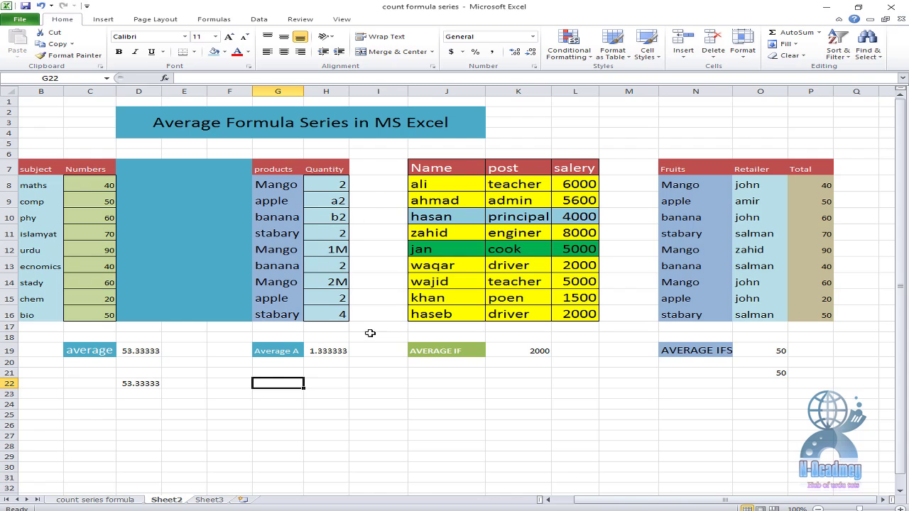
{"action": "left_click", "coordinate": [325, 387]}
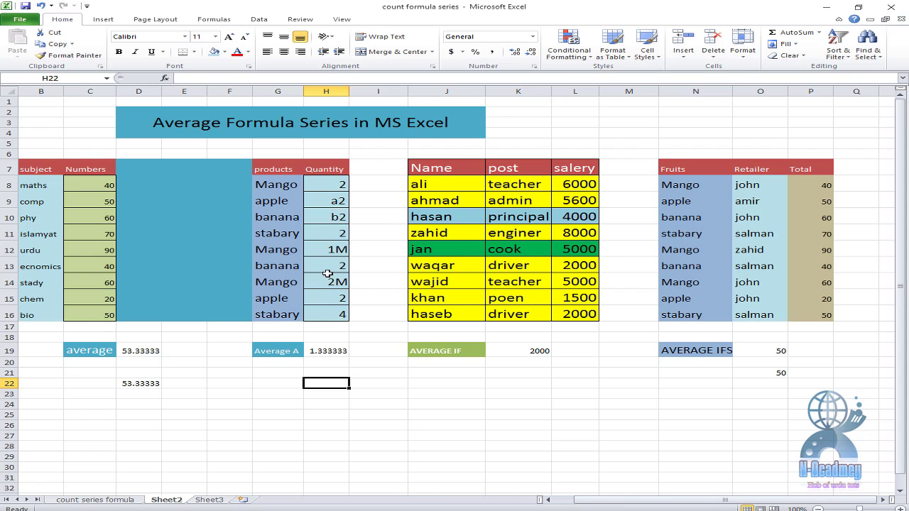
{"action": "left_click", "coordinate": [331, 202]}
{"action": "left_click", "coordinate": [328, 215]}
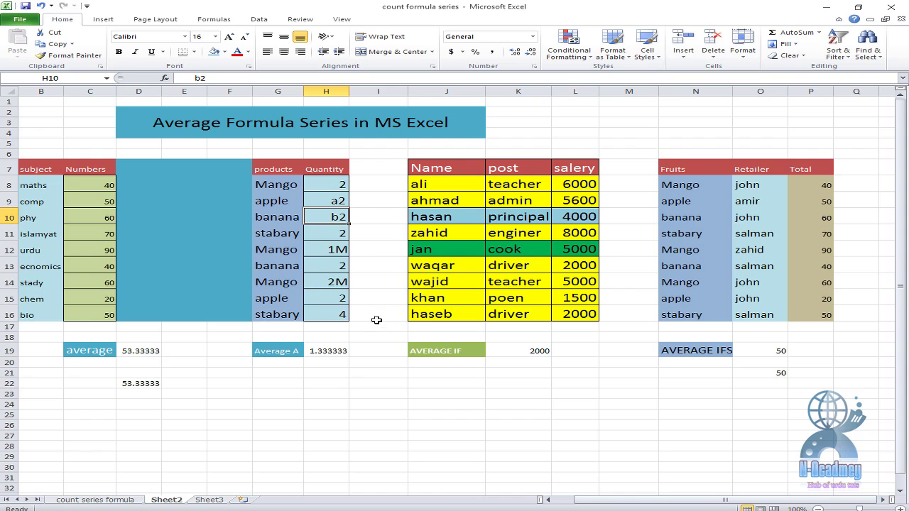
{"action": "left_click", "coordinate": [330, 383]}
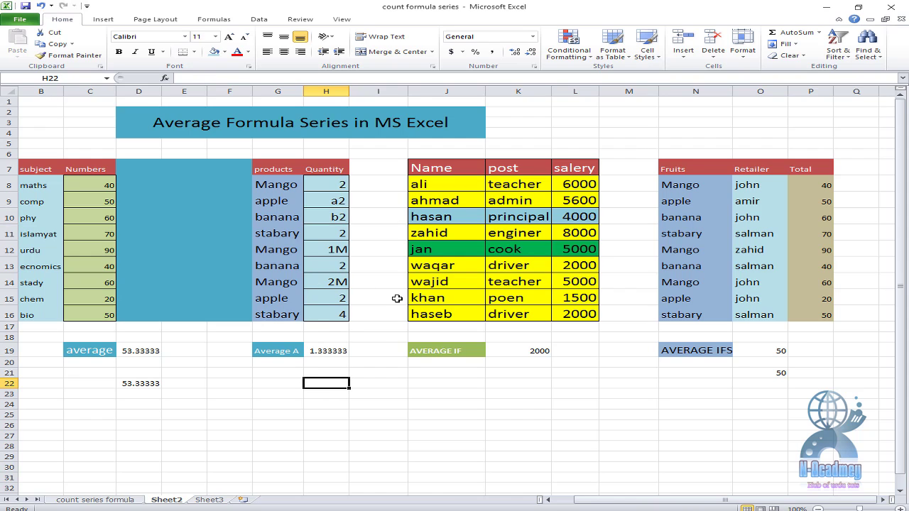
{"action": "type", "text": "=average"}
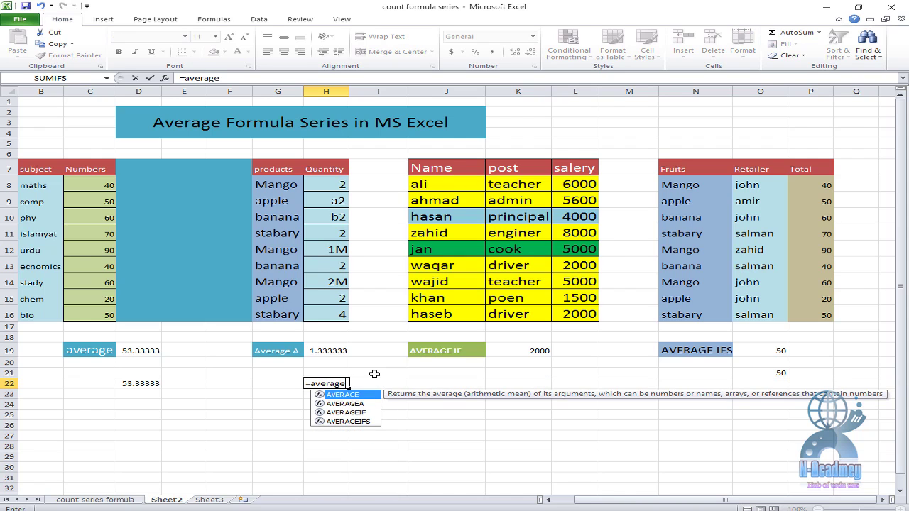
{"action": "type", "text": "a"}
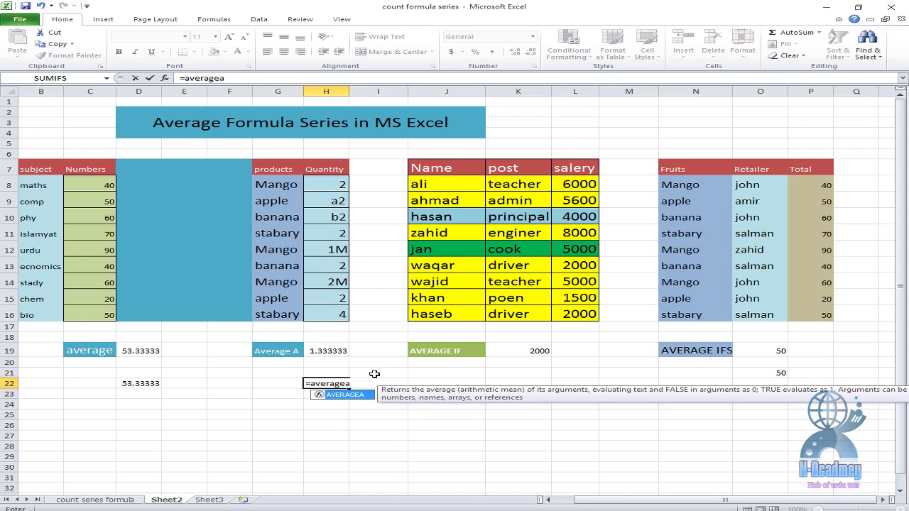
{"action": "type", "text": "("}
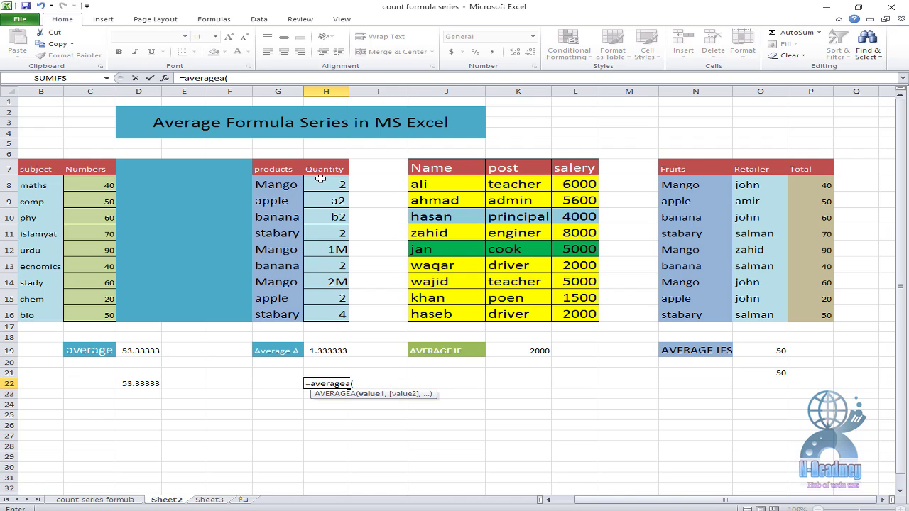
{"action": "left_click_drag", "start_coordinate": [321, 179], "coordinate": [324, 311]}
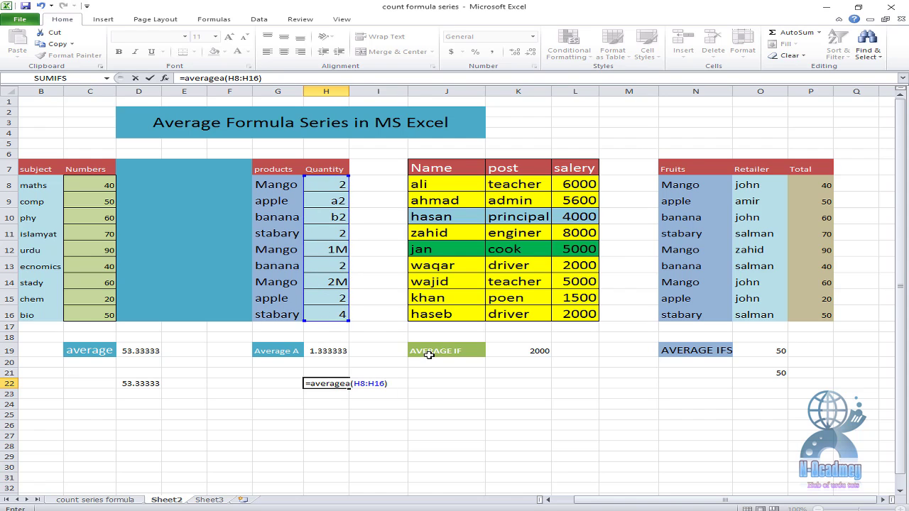
{"action": "key", "text": "Return"}
{"action": "type", "text": "\\"}
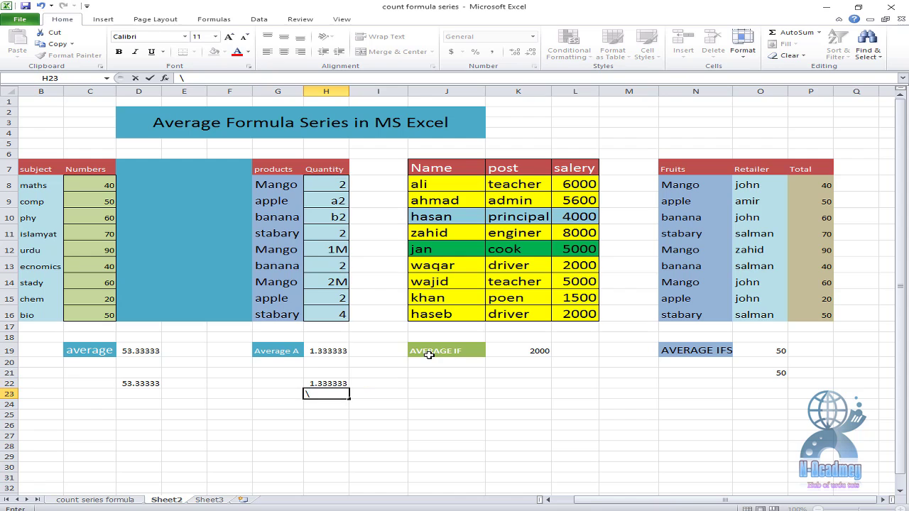
{"action": "left_click", "coordinate": [334, 384]}
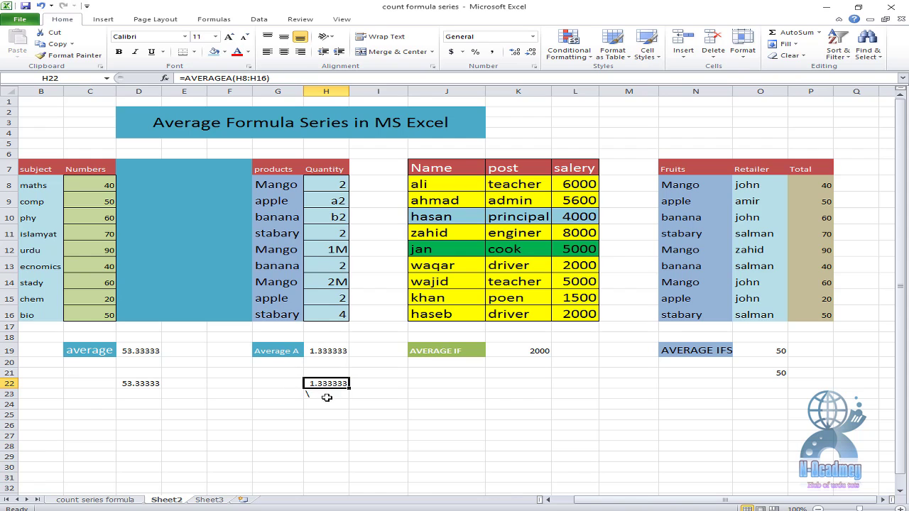
Examine the numeric and text entries in the Quantity column and the matching product names to understand the AVERAGEA calculation.
{"action": "left_click", "coordinate": [334, 184]}
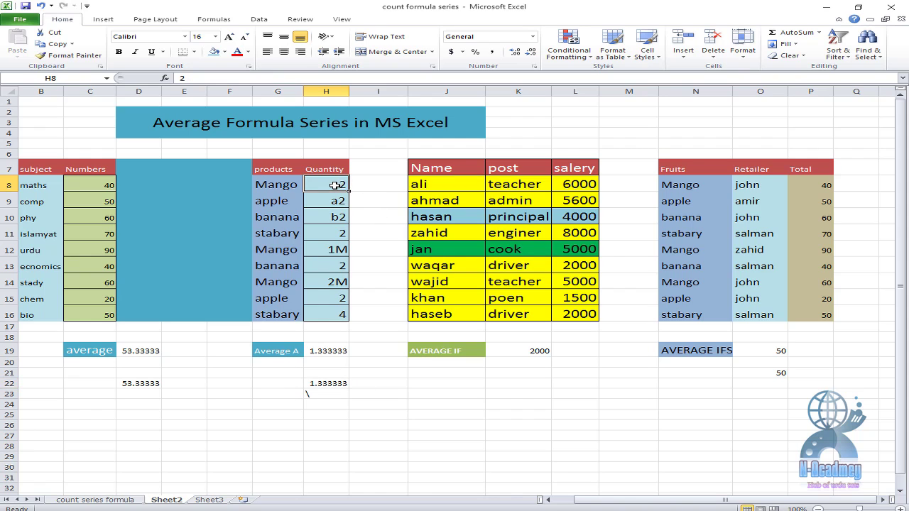
{"action": "left_click", "coordinate": [339, 232]}
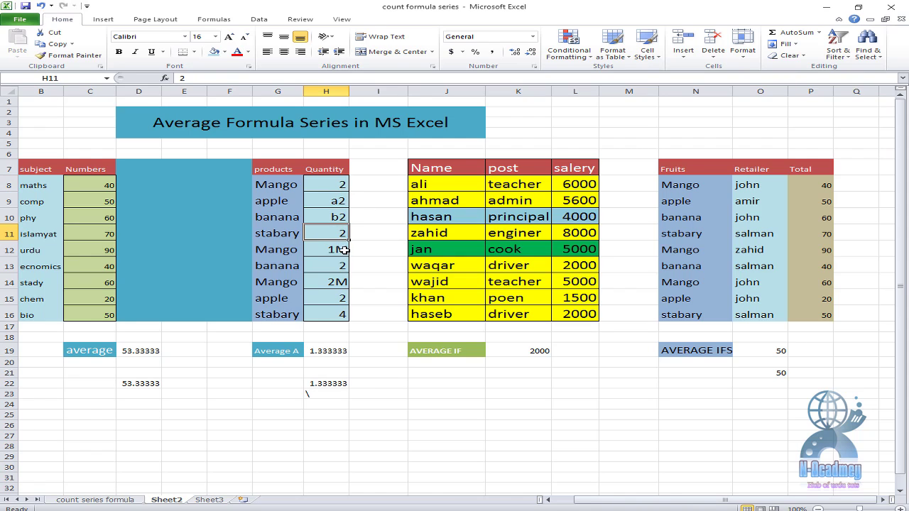
{"action": "left_click", "coordinate": [343, 265]}
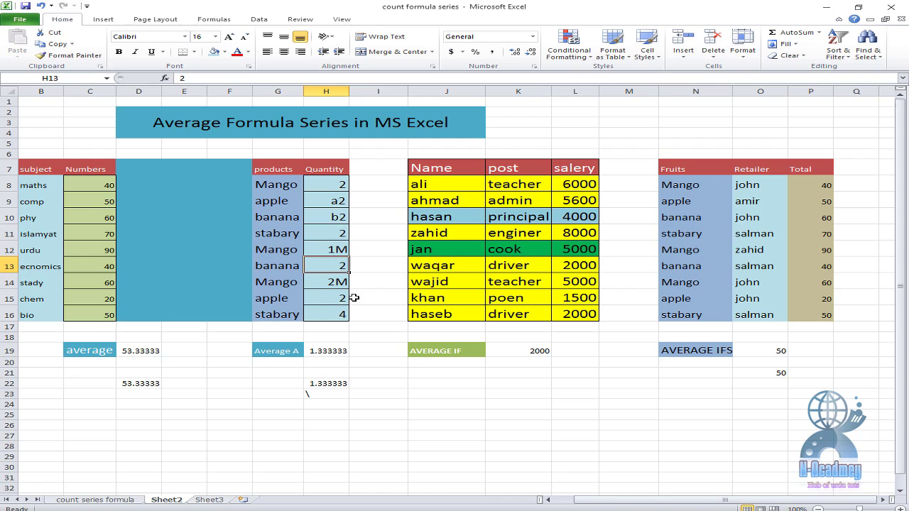
{"action": "left_click", "coordinate": [329, 302]}
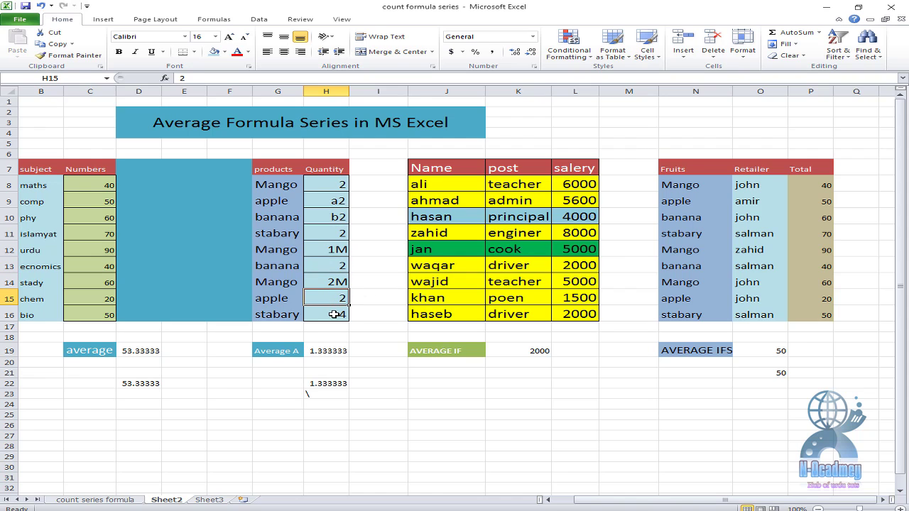
{"action": "left_click", "coordinate": [333, 315]}
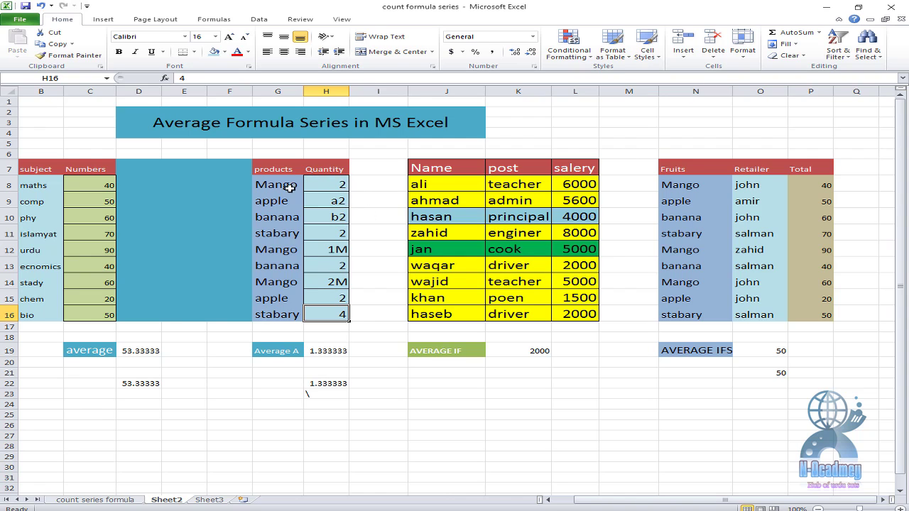
{"action": "left_click", "coordinate": [331, 202]}
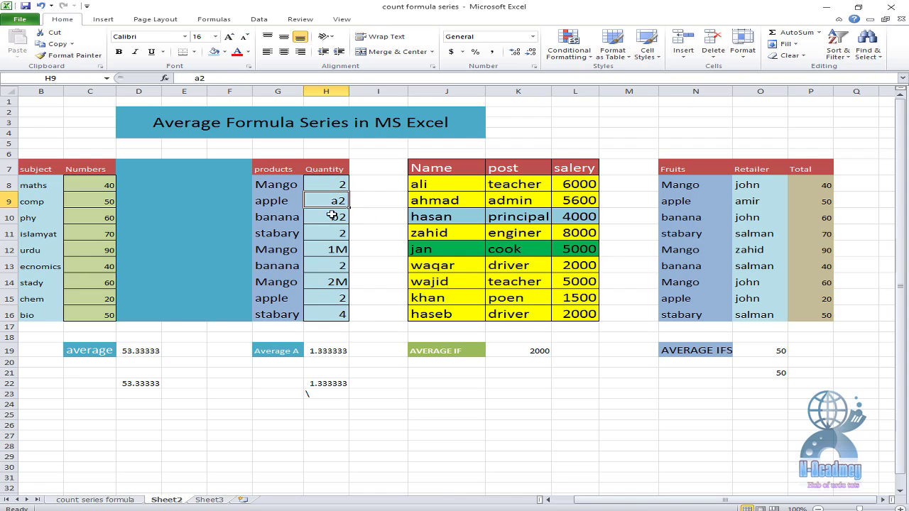
{"action": "left_click", "coordinate": [330, 217]}
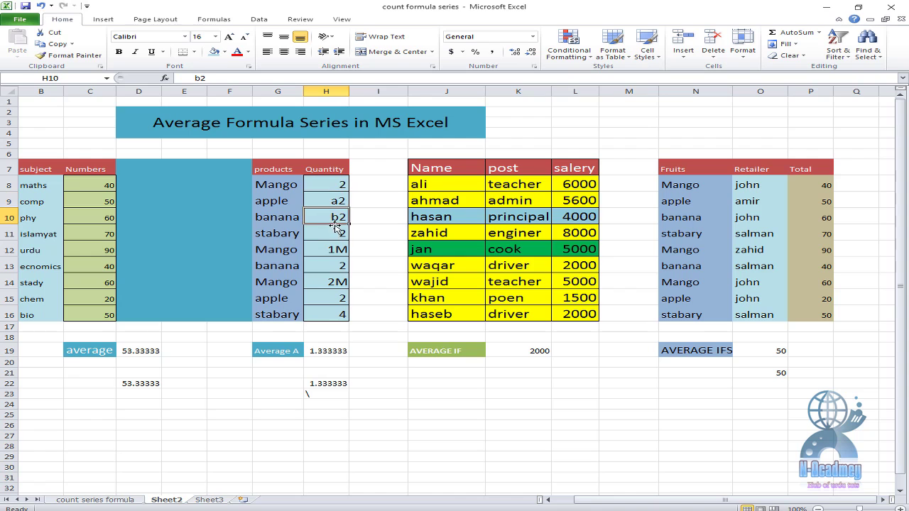
{"action": "left_click", "coordinate": [291, 186]}
{"action": "left_click", "coordinate": [290, 201]}
{"action": "left_click", "coordinate": [290, 218]}
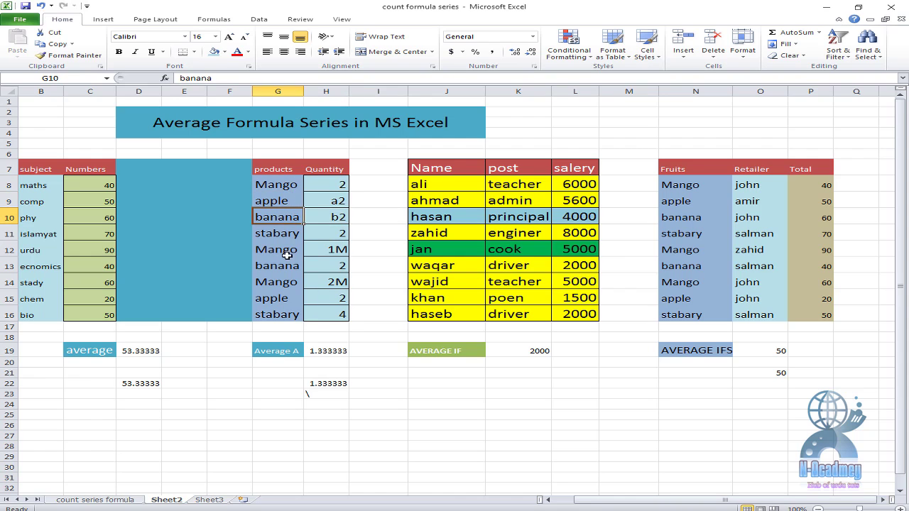
Go through the product names from row 11 to row 16 and check the AVERAGEA formula in cell H22.
{"action": "left_click", "coordinate": [286, 236]}
{"action": "left_click", "coordinate": [284, 250]}
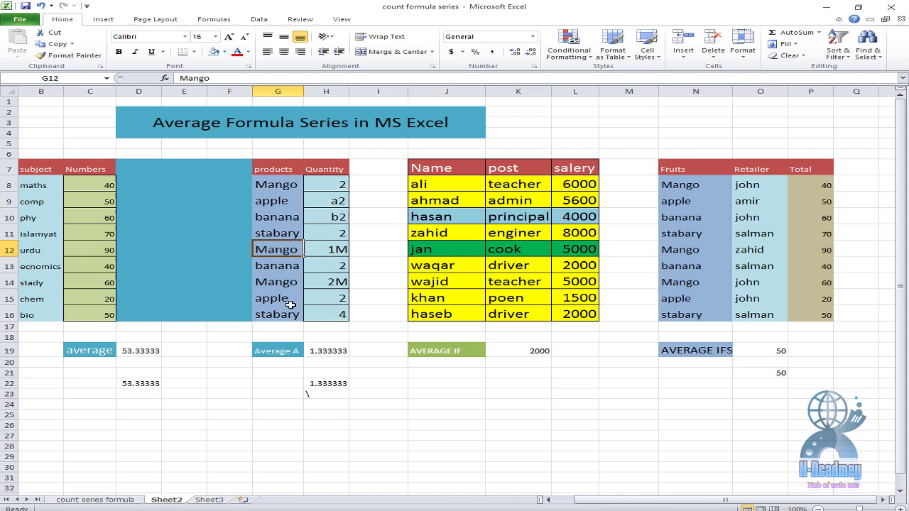
{"action": "left_click", "coordinate": [282, 265]}
{"action": "left_click", "coordinate": [283, 283]}
{"action": "left_click", "coordinate": [281, 299]}
{"action": "left_click", "coordinate": [279, 318]}
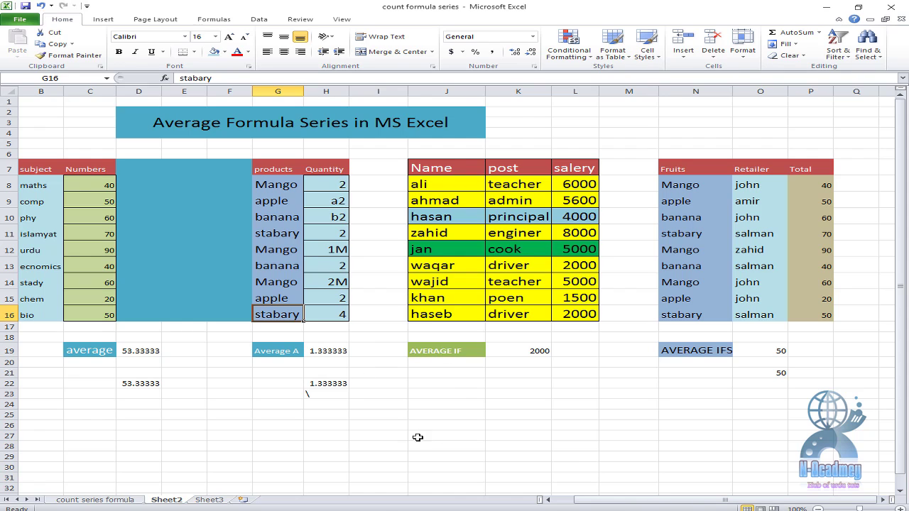
{"action": "left_click", "coordinate": [326, 385]}
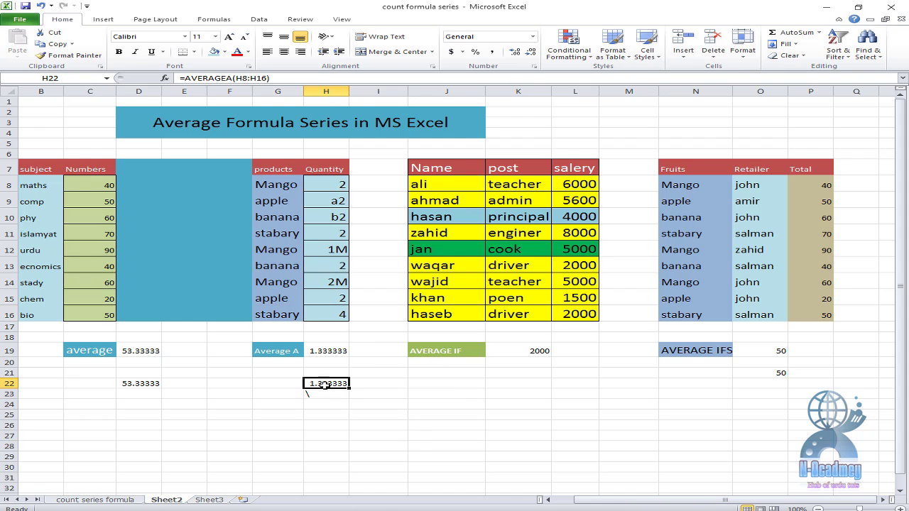
Open the Windows Calculator, divide 12 by 9 to verify the AVERAGEA result, and return to the Excel worksheet.
{"action": "key", "text": "super"}
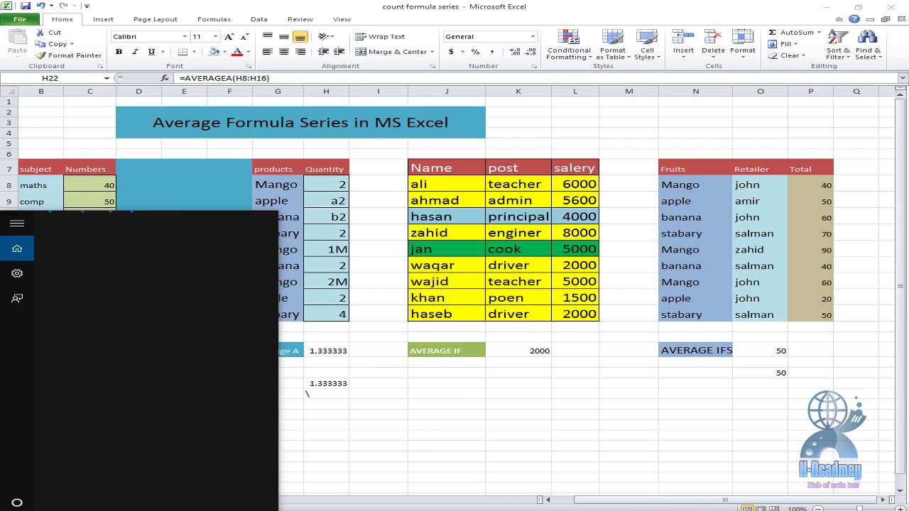
{"action": "type", "text": "calu"}
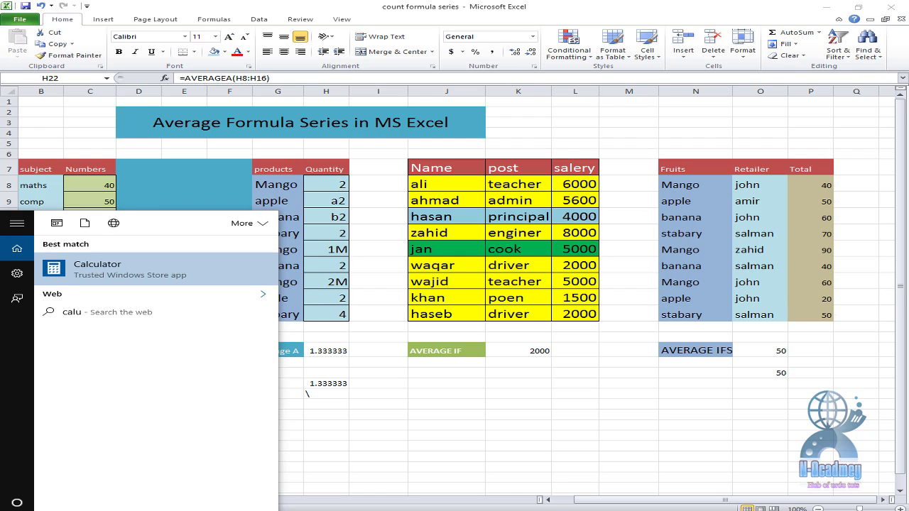
{"action": "left_click", "coordinate": [115, 281]}
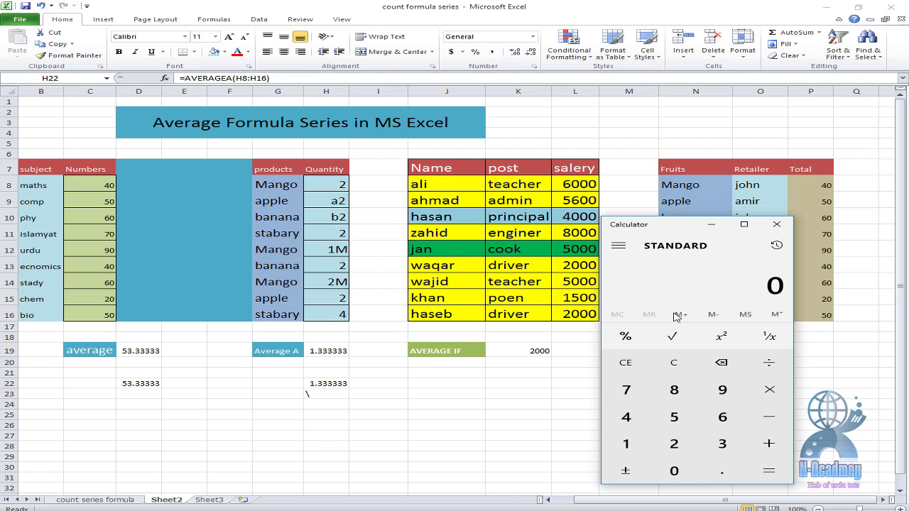
{"action": "left_click", "coordinate": [623, 441]}
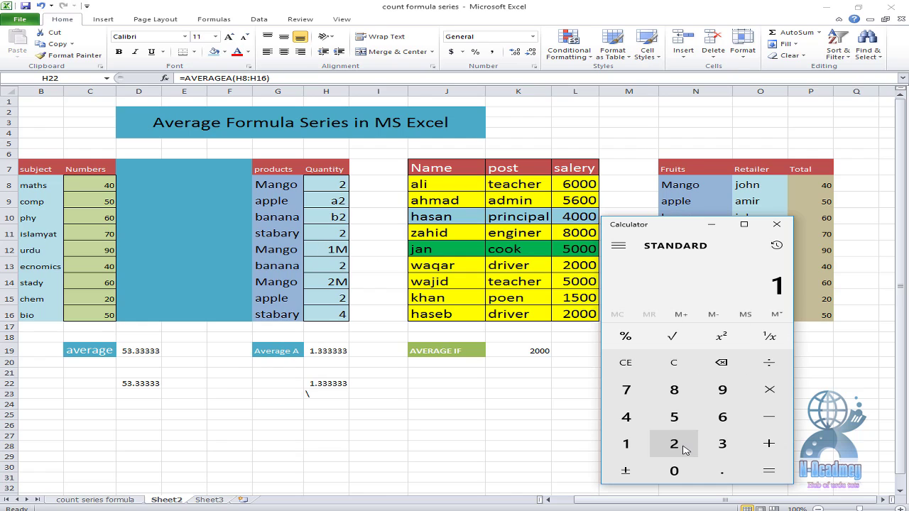
{"action": "left_click", "coordinate": [682, 447]}
{"action": "left_click", "coordinate": [767, 362]}
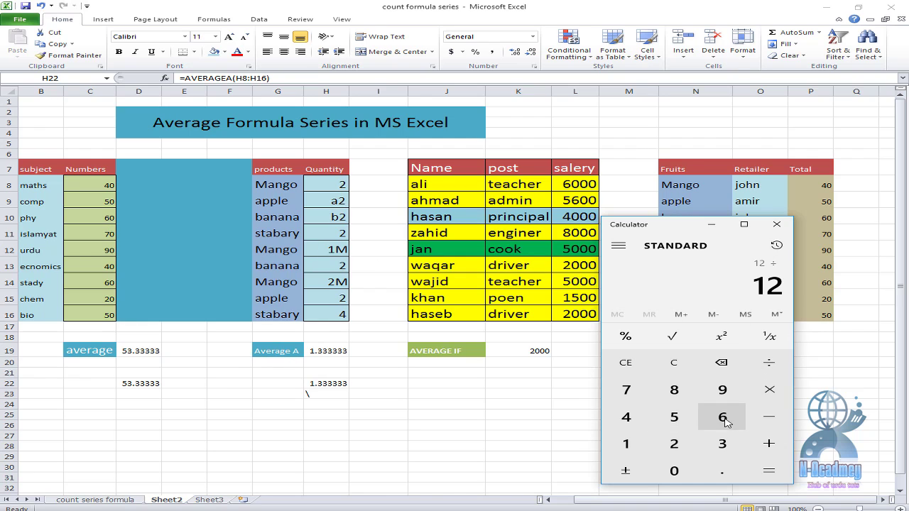
{"action": "left_click", "coordinate": [722, 389]}
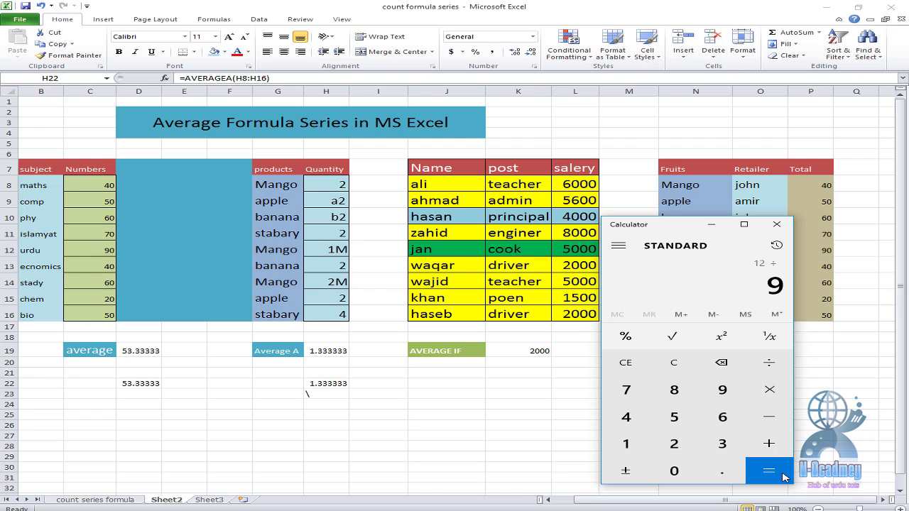
{"action": "left_click", "coordinate": [784, 475]}
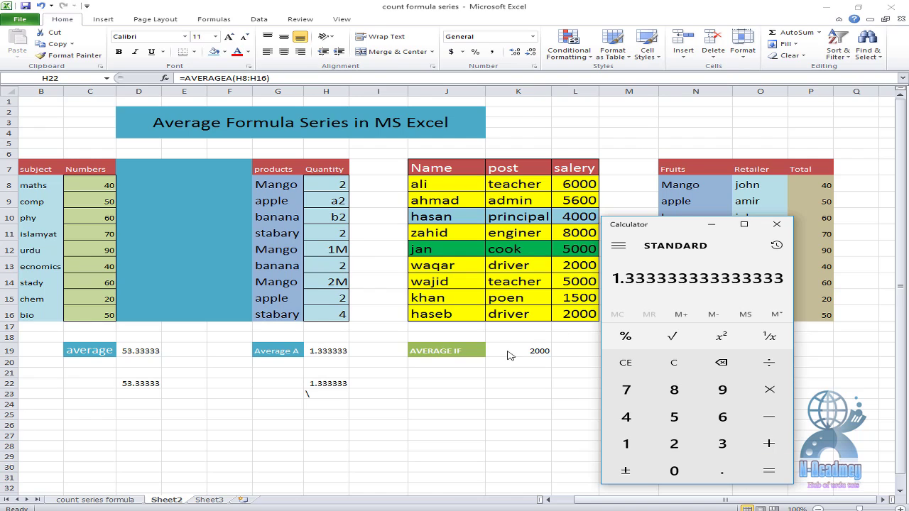
{"action": "left_click", "coordinate": [342, 386]}
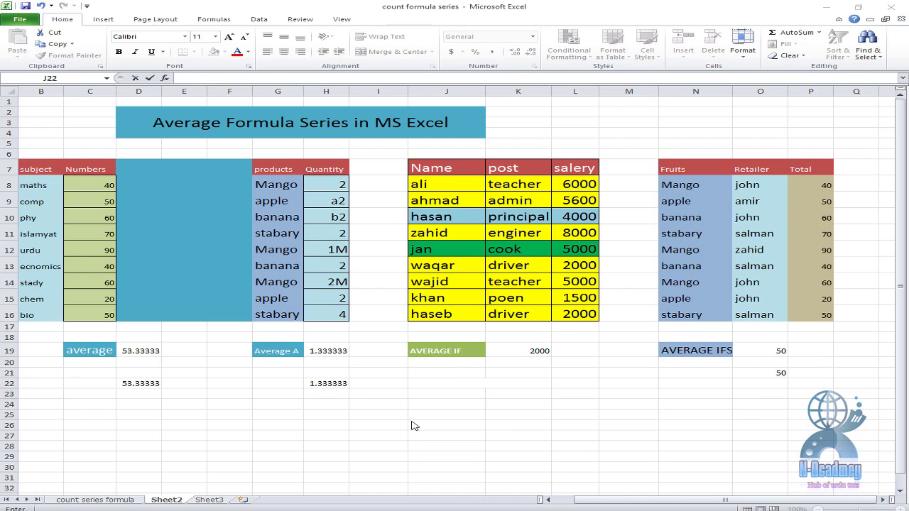
Examine the post column of the salary table, from its heading and first entries to the two driver rows.
{"action": "left_click", "coordinate": [468, 384]}
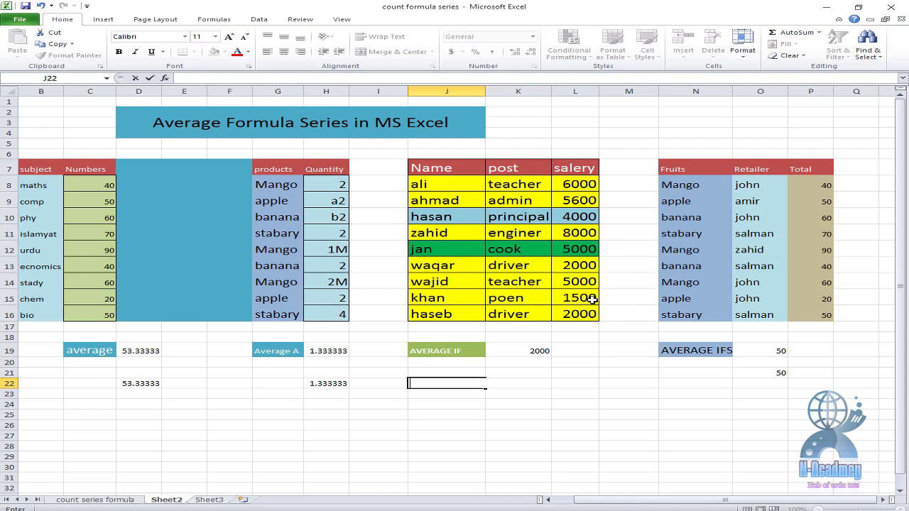
{"action": "left_click", "coordinate": [544, 168]}
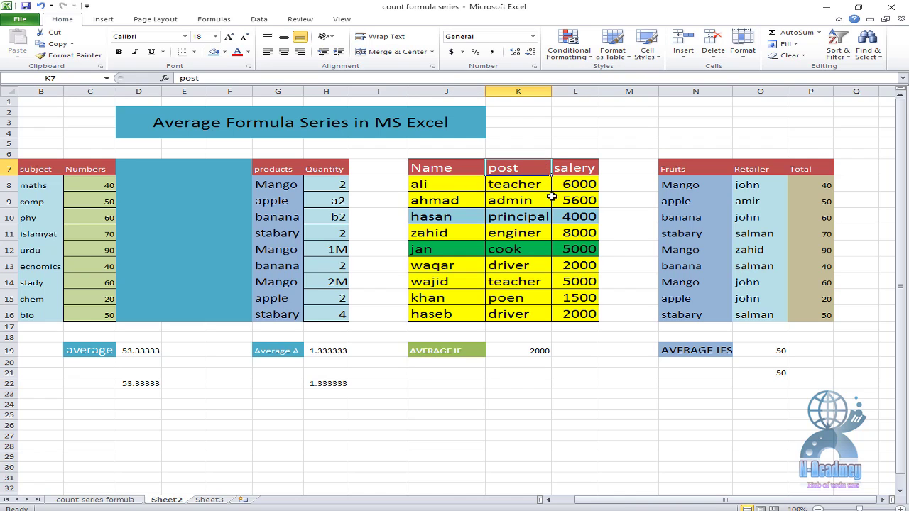
{"action": "left_click", "coordinate": [541, 185]}
{"action": "left_click", "coordinate": [542, 200]}
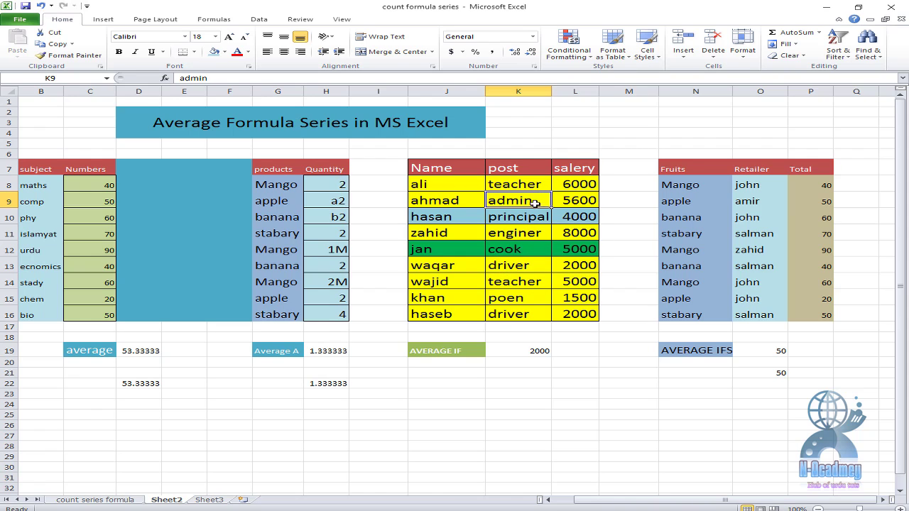
{"action": "left_click", "coordinate": [519, 269]}
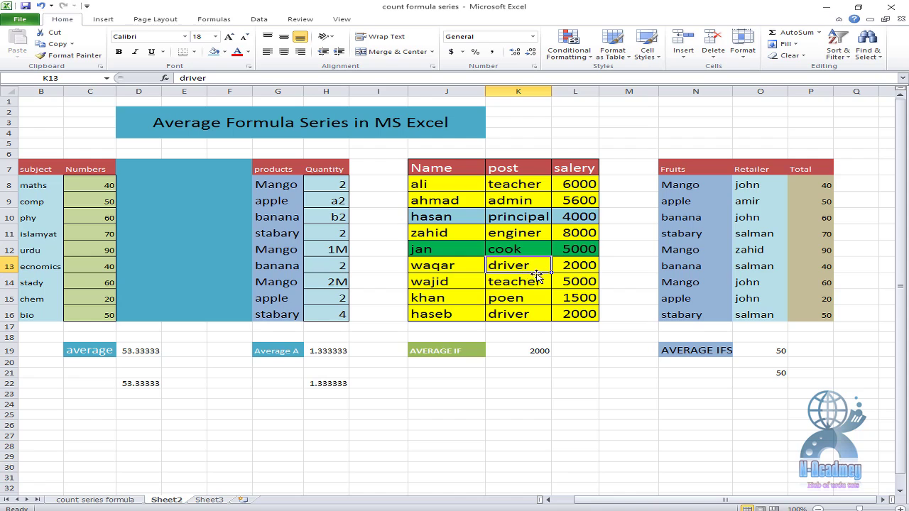
{"action": "left_click", "coordinate": [508, 316]}
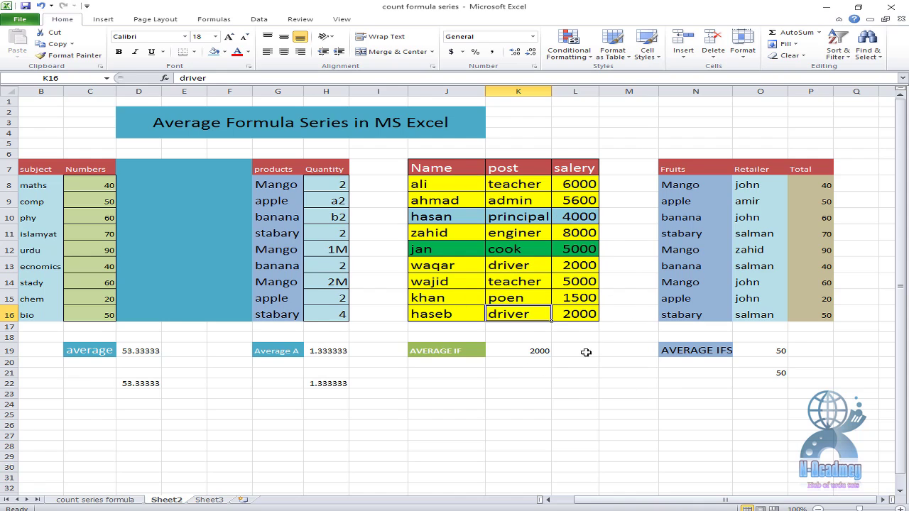
Calculate the average salary of the drivers in cell J21 with =AVERAGEIF(K8:K16,"driver",L8:L16).
{"action": "left_click", "coordinate": [468, 372]}
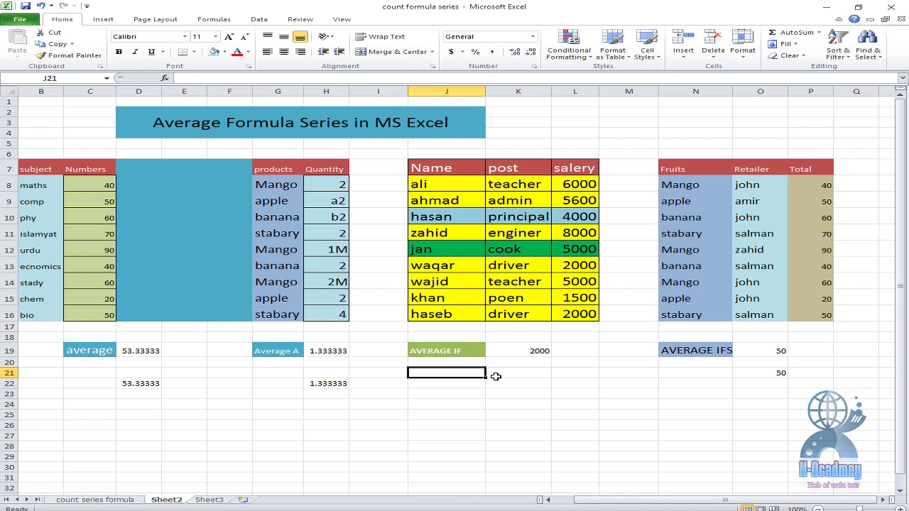
{"action": "type", "text": "=avea"}
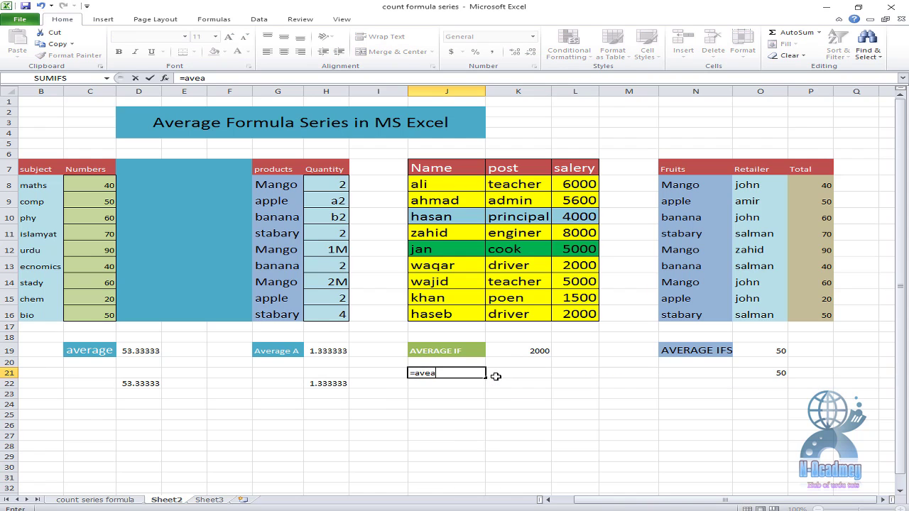
{"action": "key", "text": "BackSpace"}
{"action": "type", "text": "ragei"}
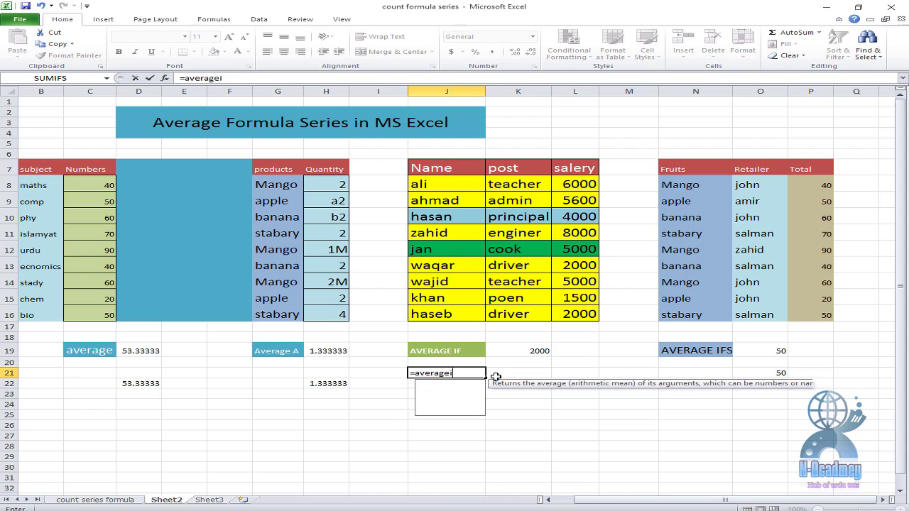
{"action": "type", "text": "f("}
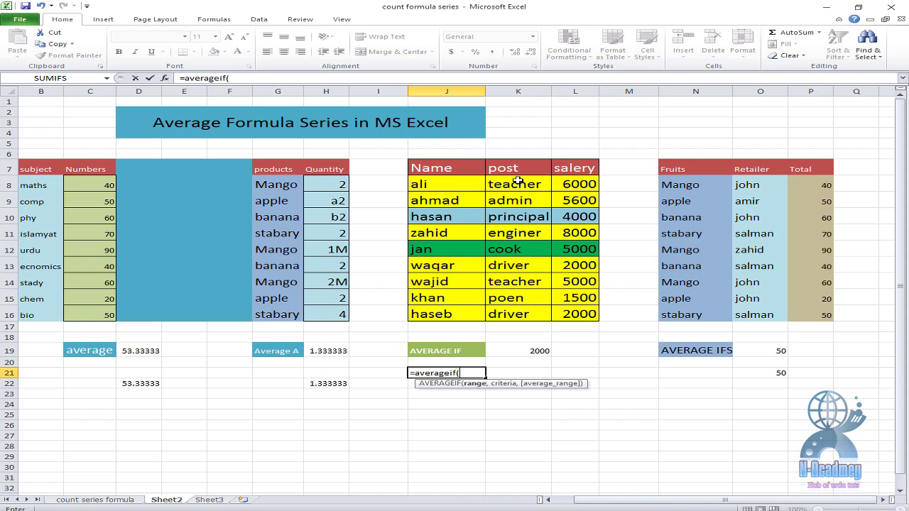
{"action": "left_click_drag", "start_coordinate": [518, 180], "coordinate": [522, 311]}
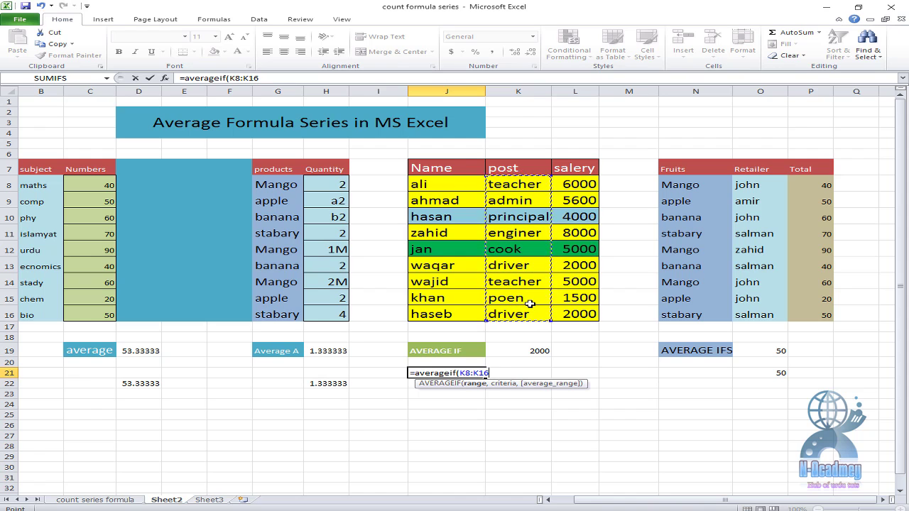
{"action": "type", "text": ",\"driver"}
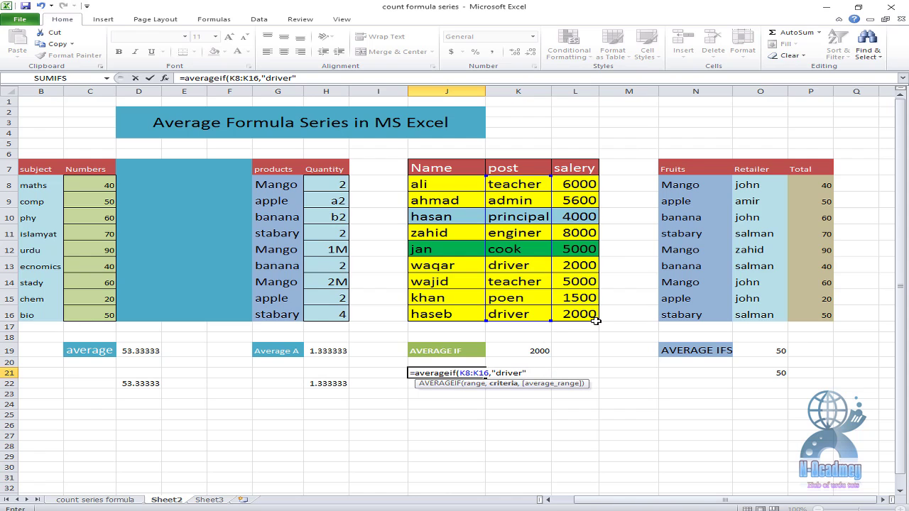
{"action": "type", "text": ","}
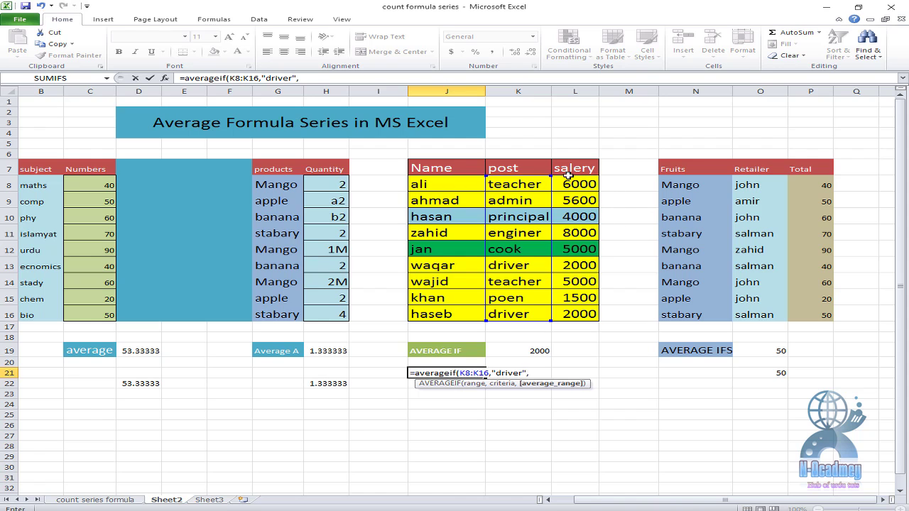
{"action": "left_click_drag", "start_coordinate": [574, 179], "coordinate": [580, 306]}
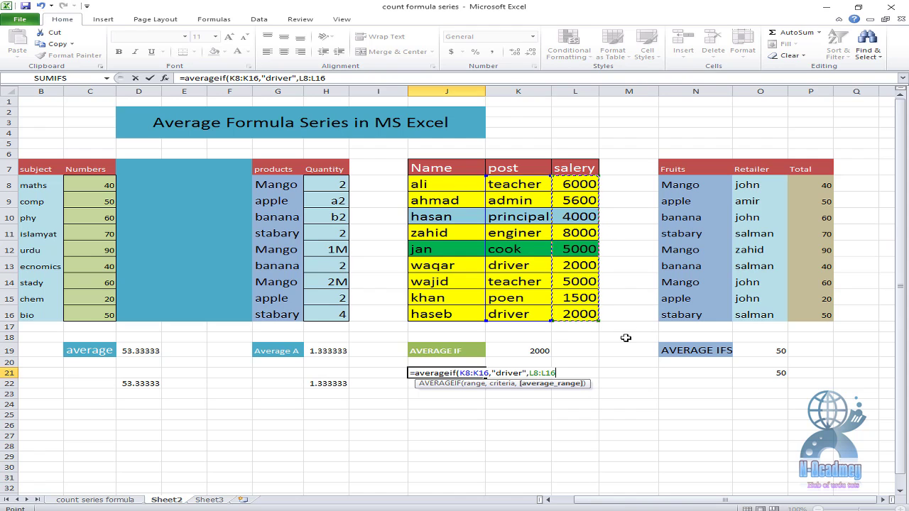
{"action": "type", "text": ")"}
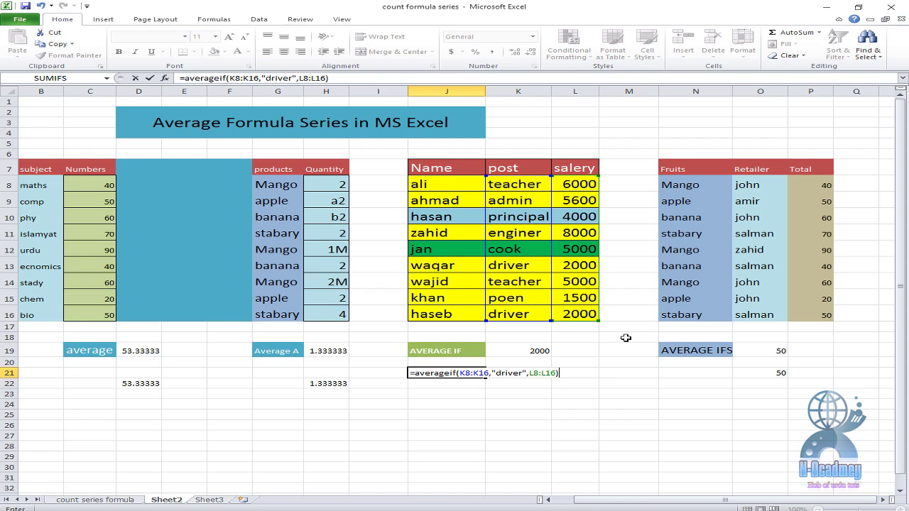
{"action": "key", "text": "Return"}
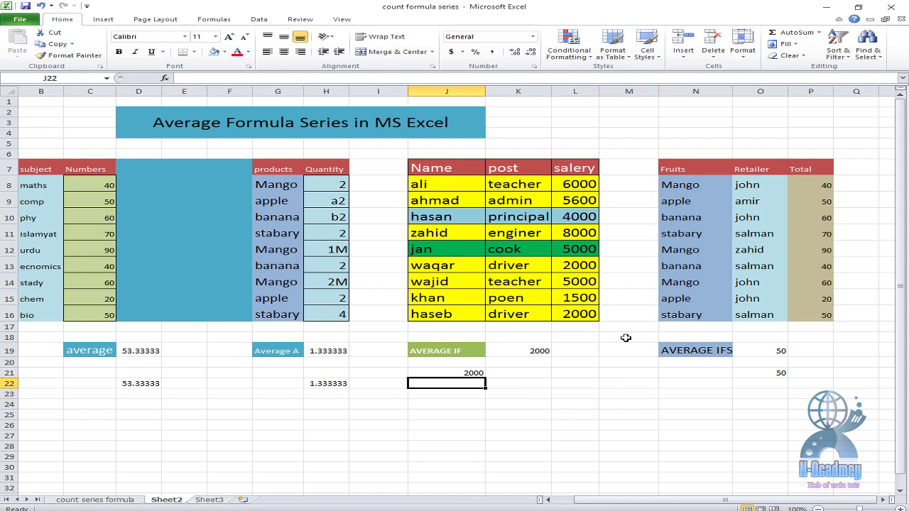
Compare the AVERAGEIF result in cell J21 with the two drivers' salaries in L13 and L16.
{"action": "left_click", "coordinate": [444, 375]}
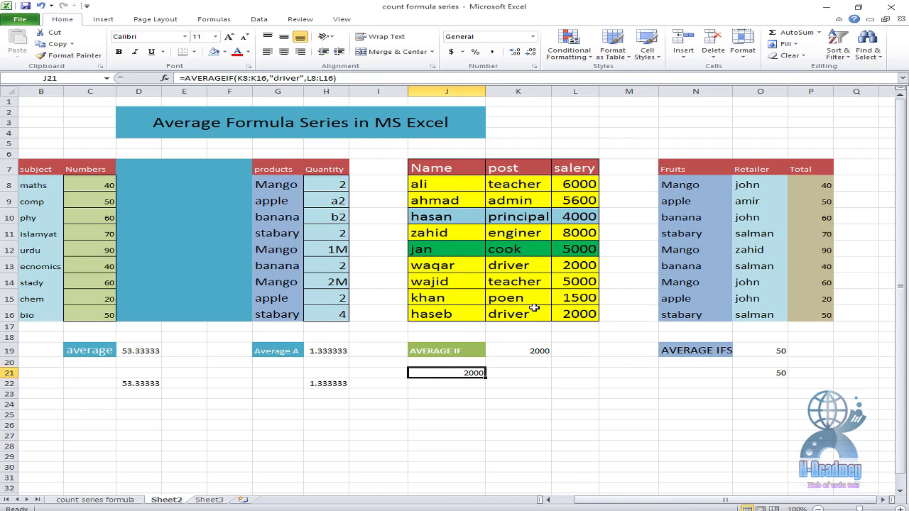
{"action": "left_click", "coordinate": [574, 270]}
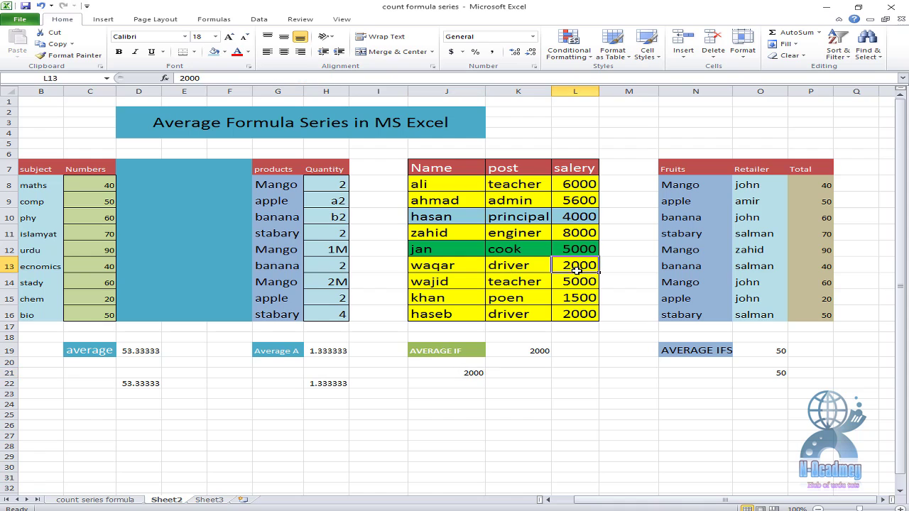
{"action": "left_click", "coordinate": [589, 319]}
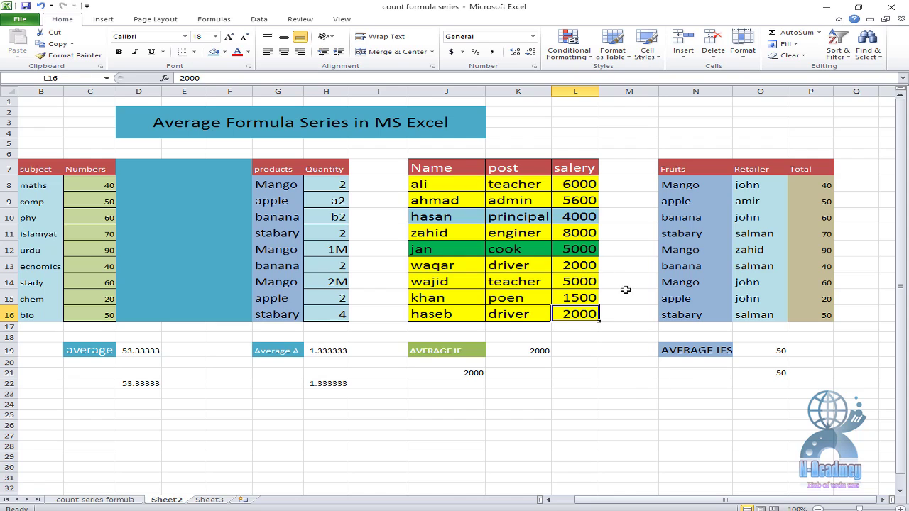
{"action": "left_click", "coordinate": [463, 374]}
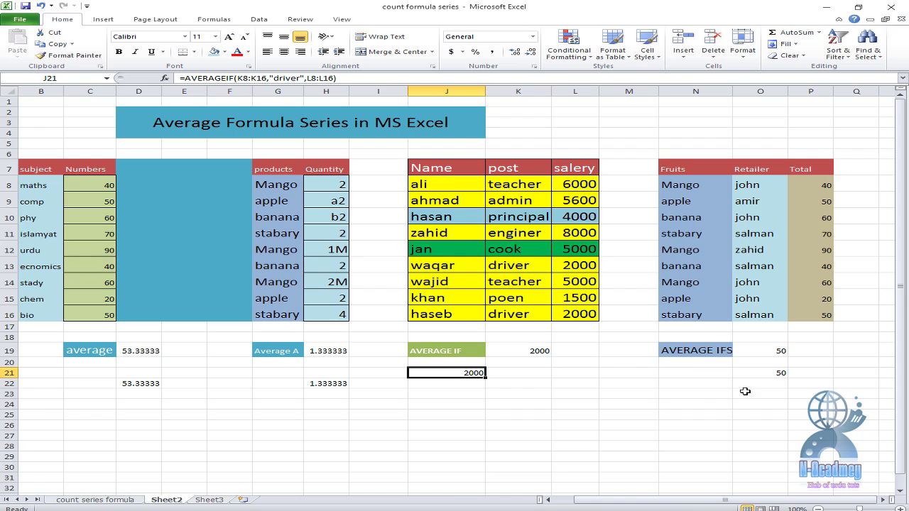
Review the Fruits, Retailer and Total headings of the fruit table and the first entry in its Total column.
{"action": "left_click", "coordinate": [699, 395]}
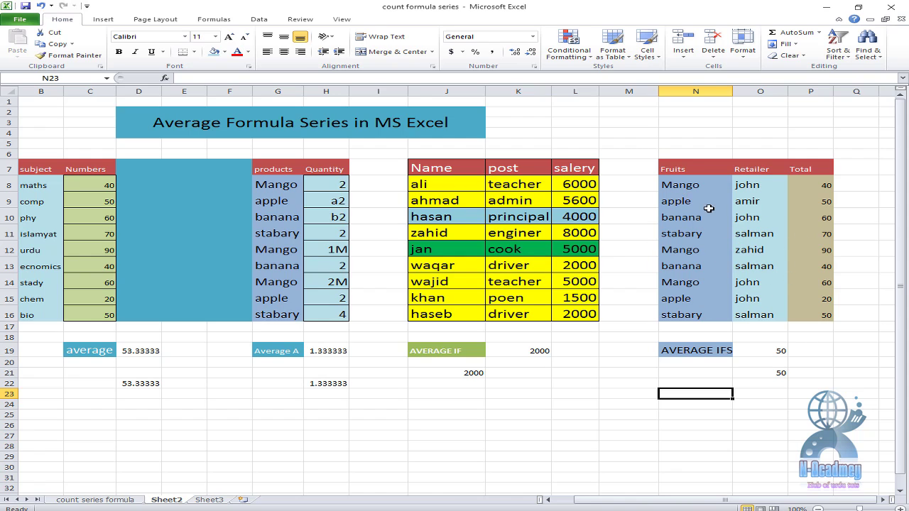
{"action": "left_click", "coordinate": [702, 168]}
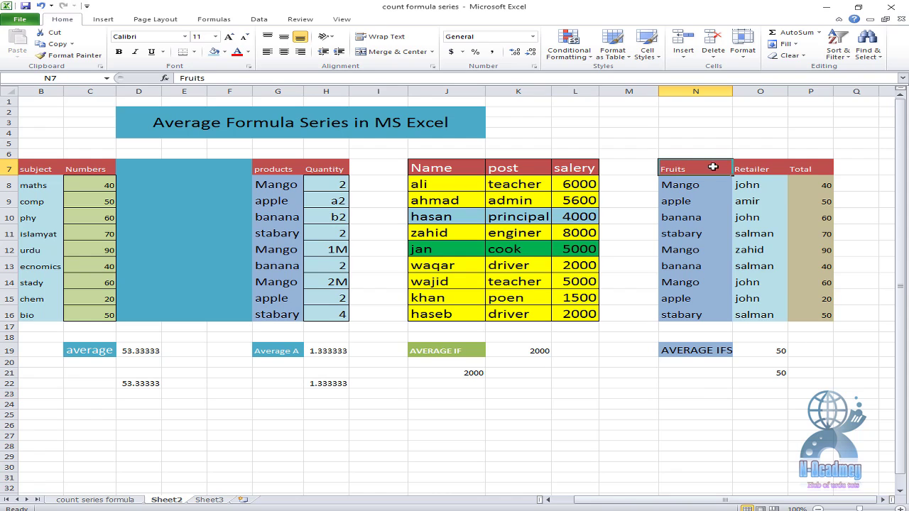
{"action": "left_click", "coordinate": [765, 175]}
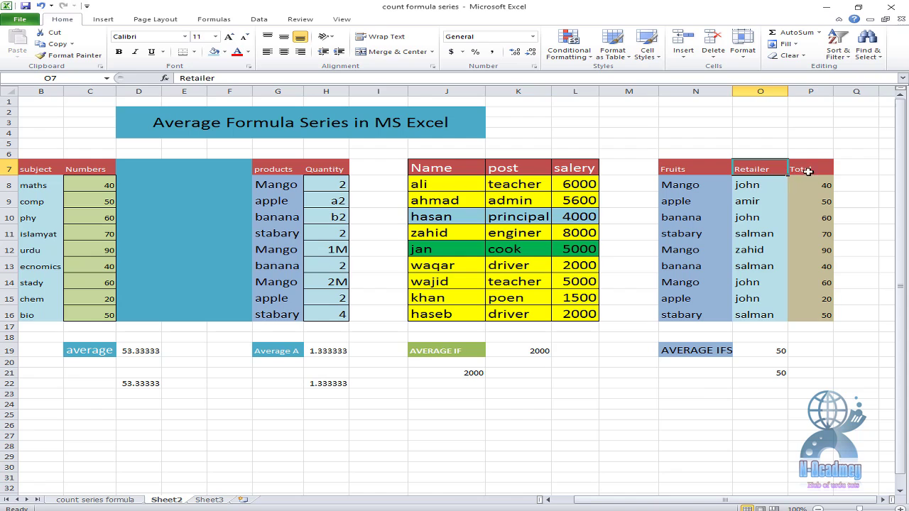
{"action": "left_click", "coordinate": [814, 169]}
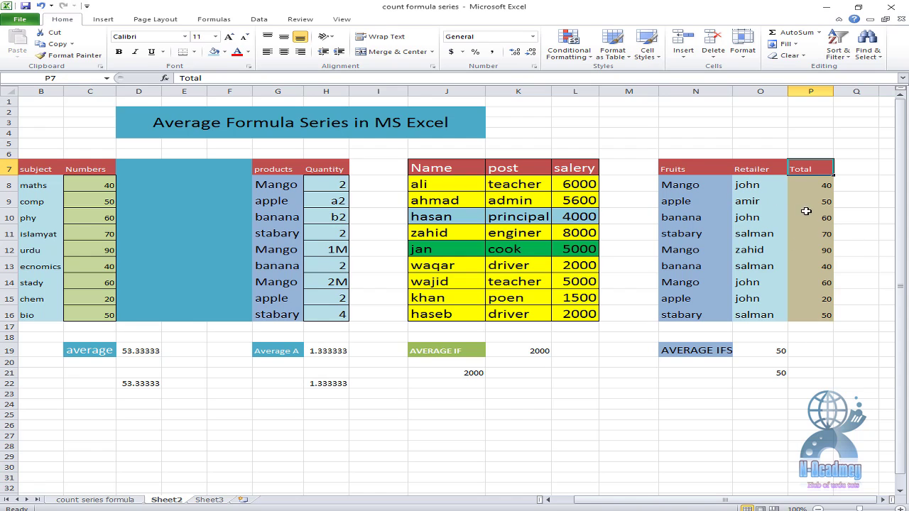
{"action": "left_click", "coordinate": [826, 185]}
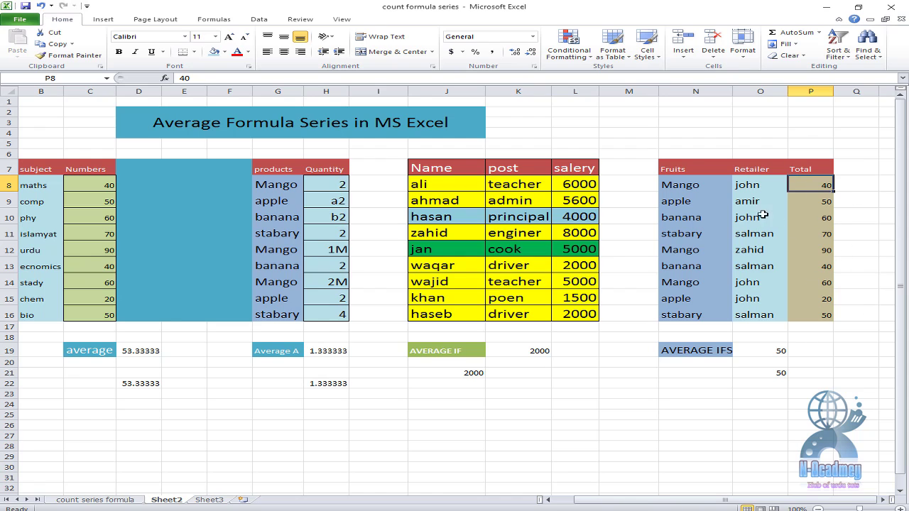
Review the Mango entry in the first data row of the fruit table, together with its Retailer and Total.
{"action": "left_click", "coordinate": [694, 189]}
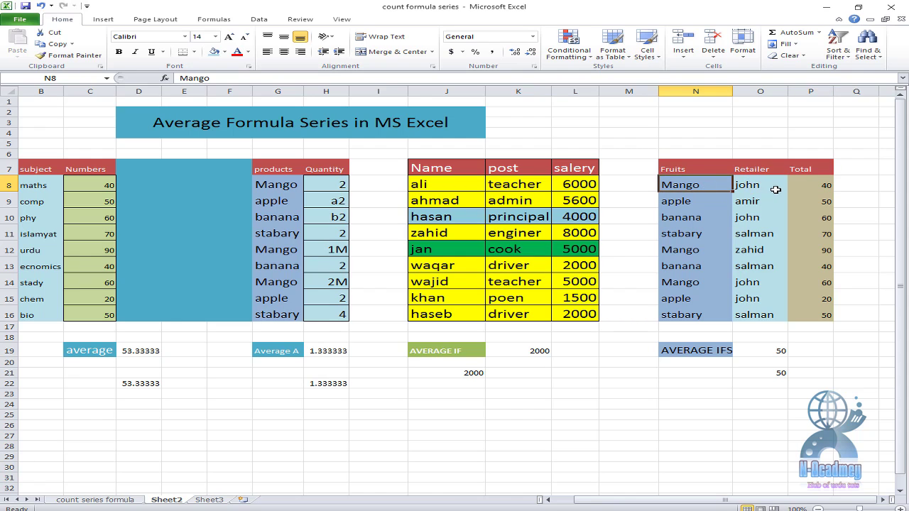
{"action": "left_click", "coordinate": [774, 185]}
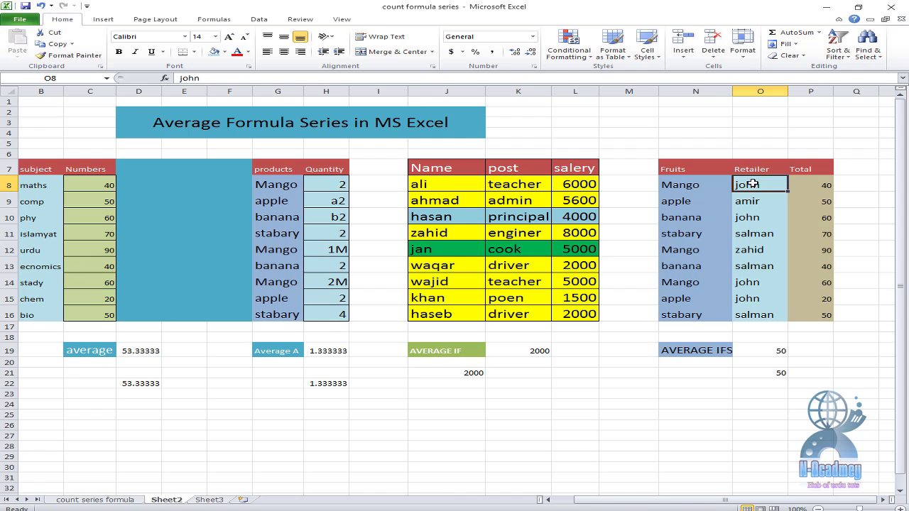
{"action": "left_click", "coordinate": [814, 182]}
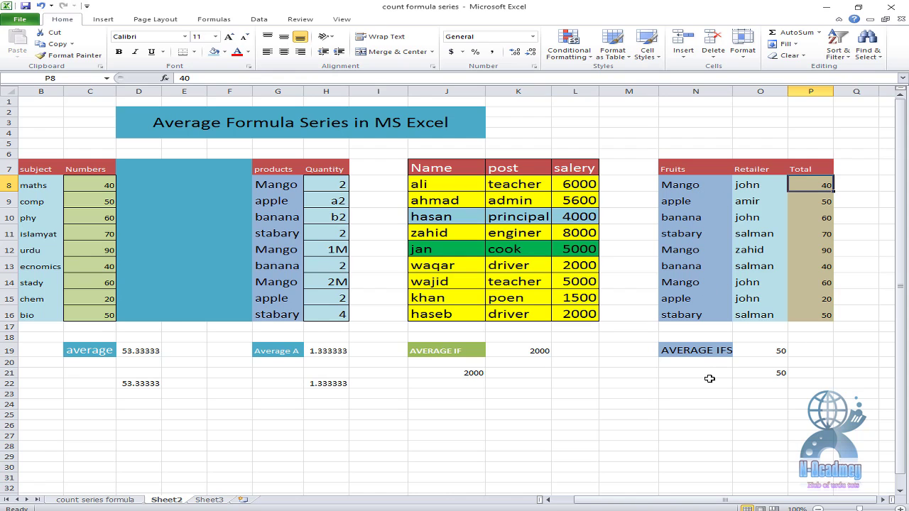
Start an AVERAGEIFS formula in cell N23 with the Total column P8:P16 as the average range.
{"action": "left_click", "coordinate": [685, 392]}
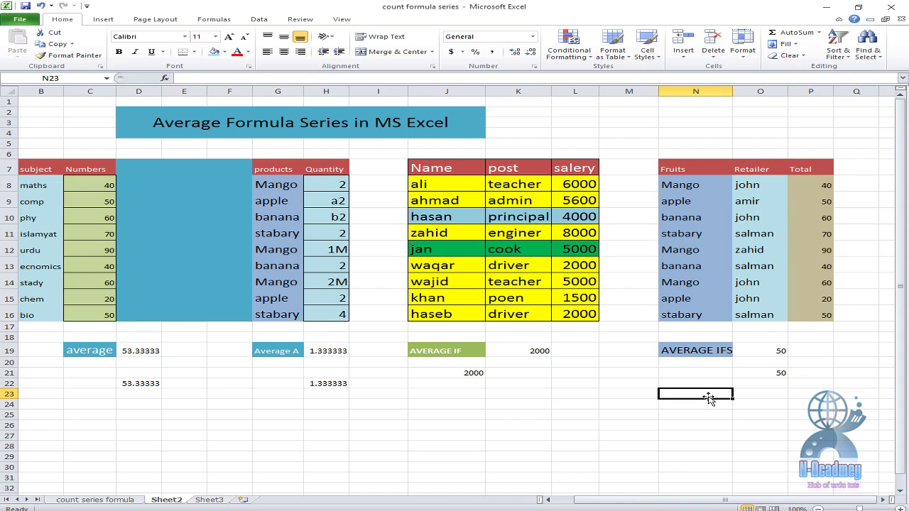
{"action": "type", "text": "av"}
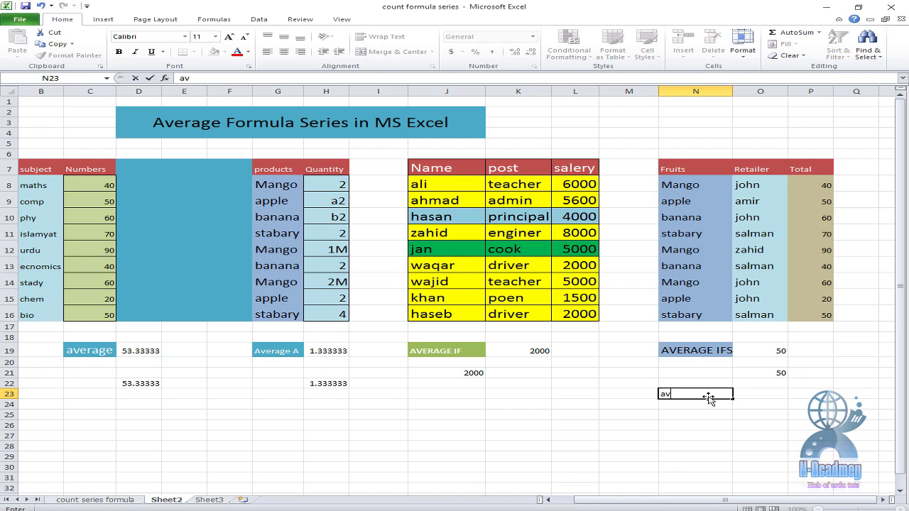
{"action": "type", "text": "a"}
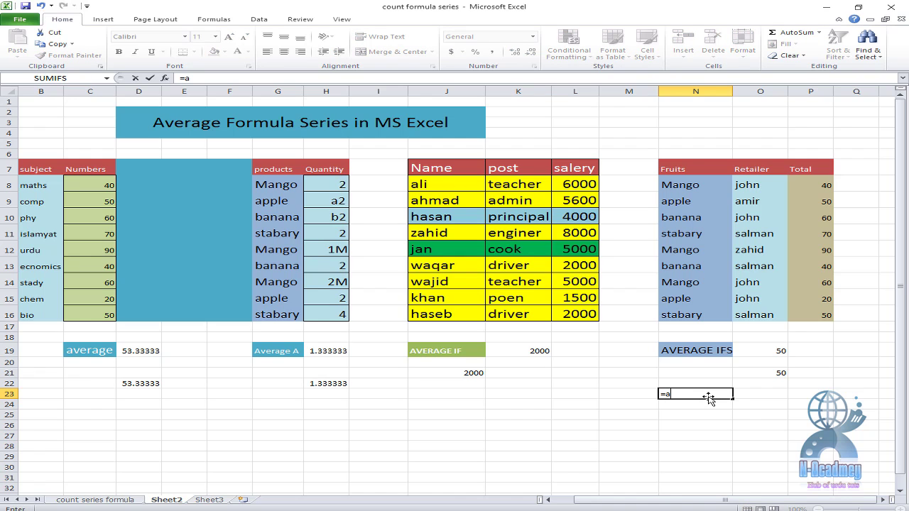
{"action": "type", "text": "verageifs"}
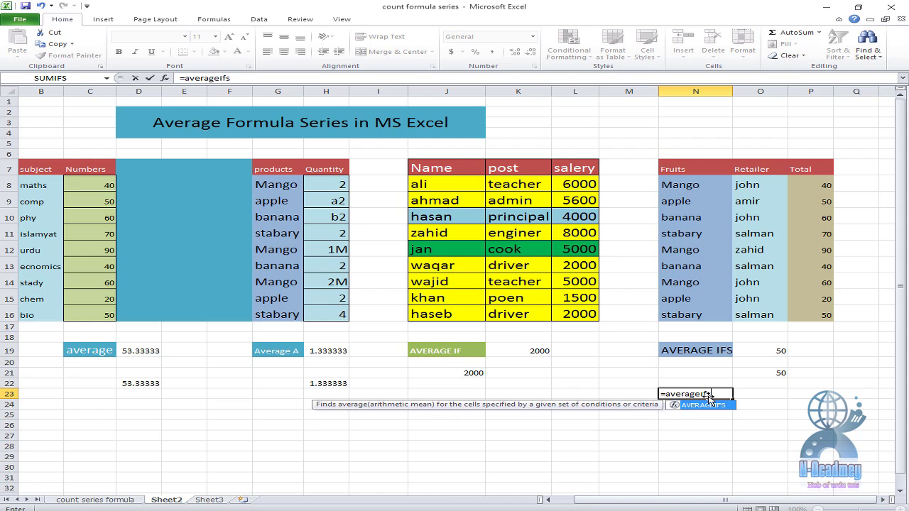
{"action": "type", "text": "("}
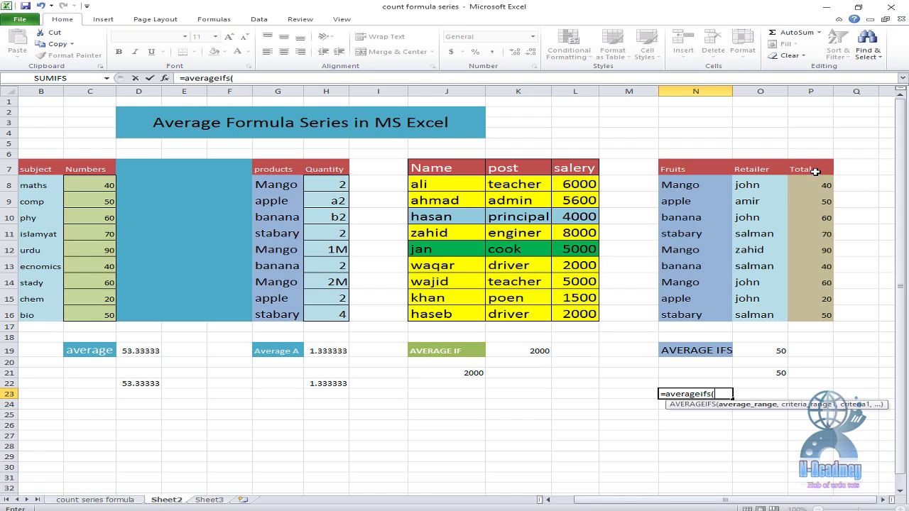
{"action": "left_click_drag", "start_coordinate": [803, 179], "coordinate": [820, 313]}
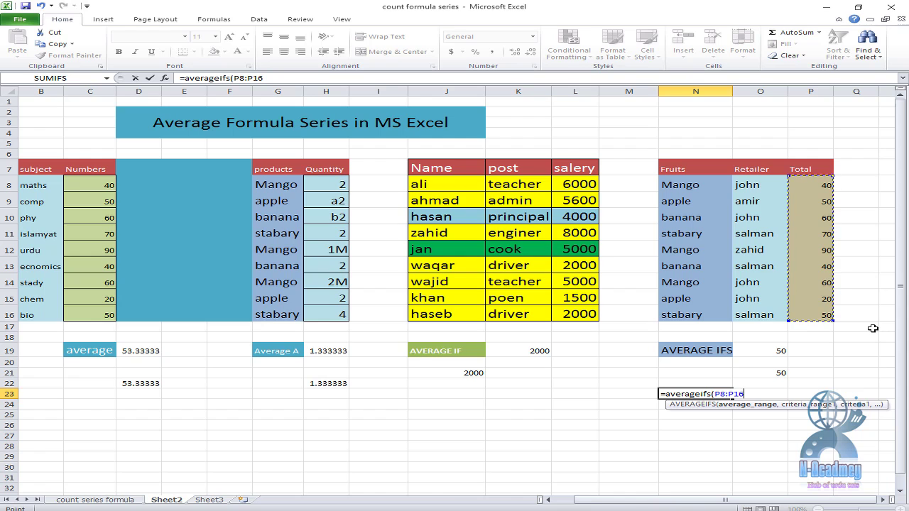
{"action": "type", "text": ","}
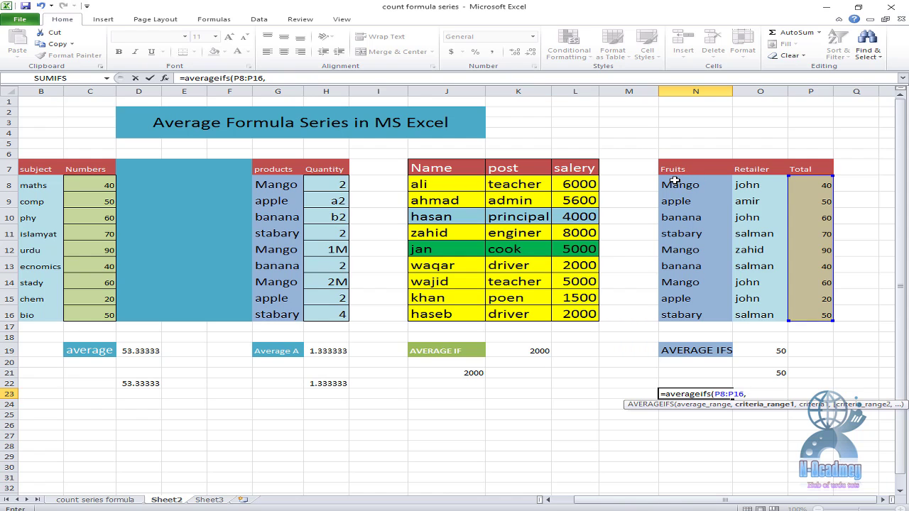
Add the Fruits column N8:N16 as the first criteria range with "Mango" as its criterion.
{"action": "left_click_drag", "start_coordinate": [674, 181], "coordinate": [686, 310]}
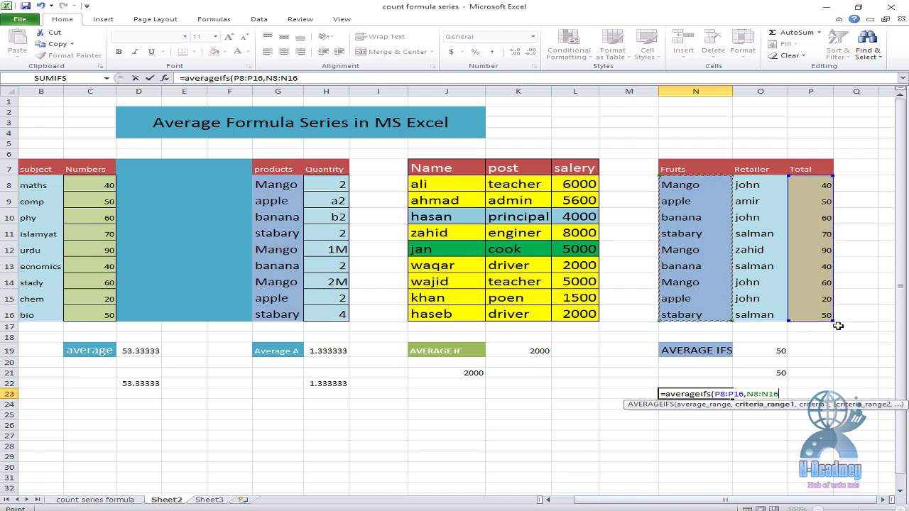
{"action": "type", "text": ","}
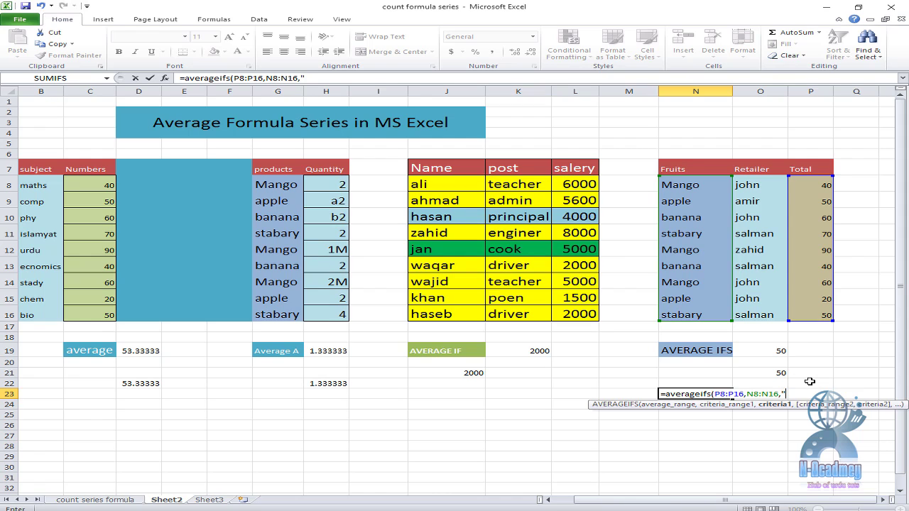
{"action": "type", "text": "ango"}
{"action": "type", "text": ","}
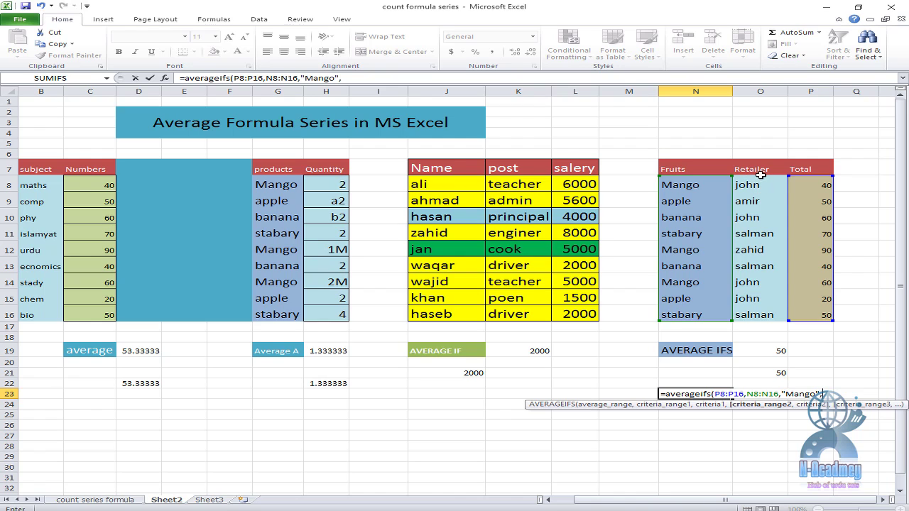
Add O8:O16 as the second criteria range with the retailer name from O8 as its criterion, and complete the formula.
{"action": "left_click_drag", "start_coordinate": [747, 183], "coordinate": [758, 312]}
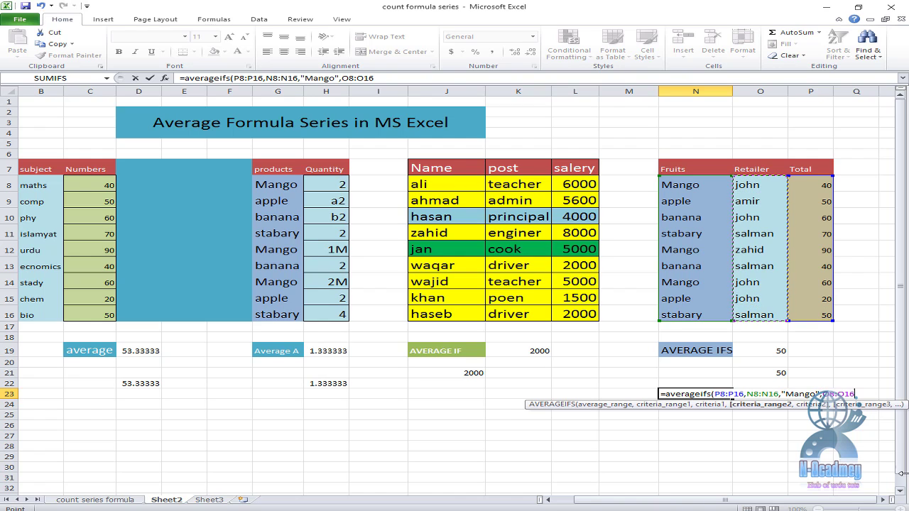
{"action": "type", "text": ","}
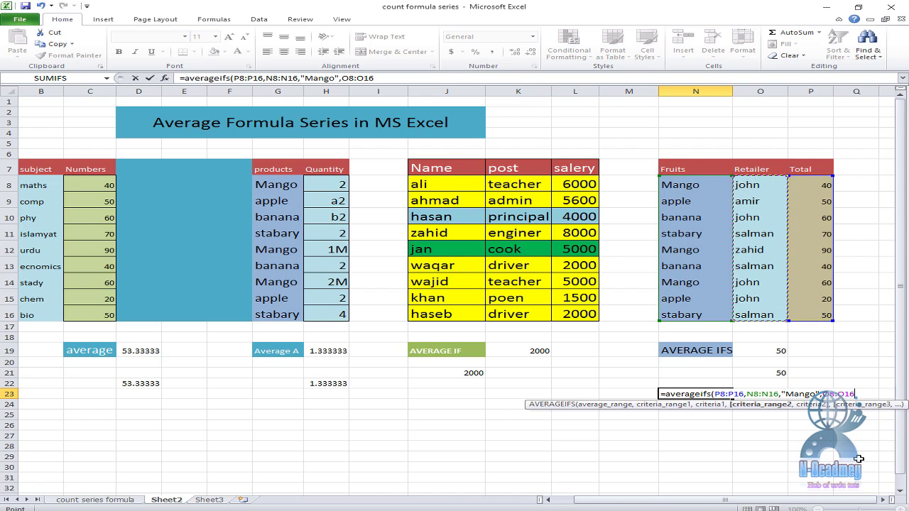
{"action": "type", "text": ",\"john"}
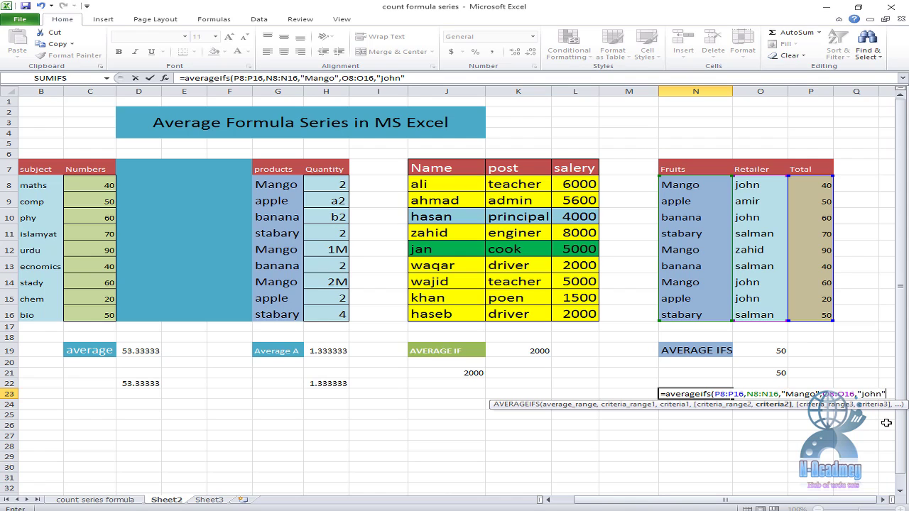
{"action": "type", "text": ")"}
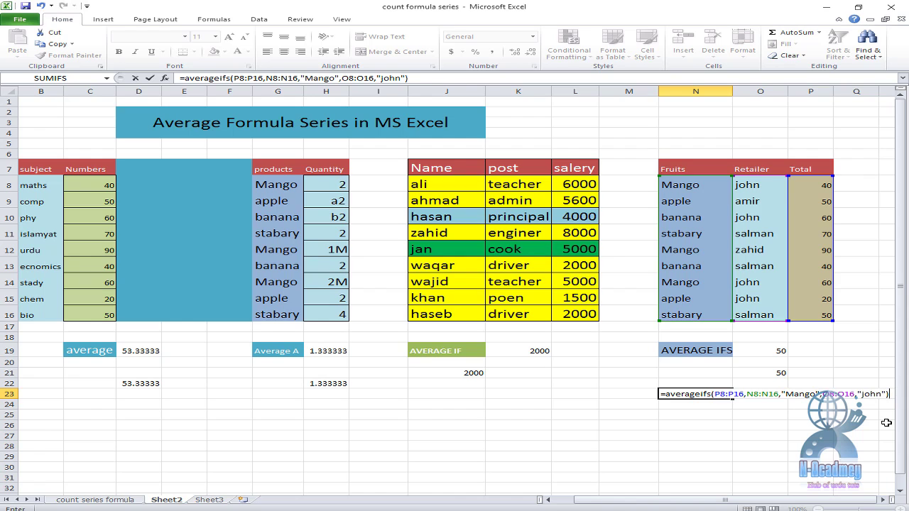
{"action": "key", "text": "Return"}
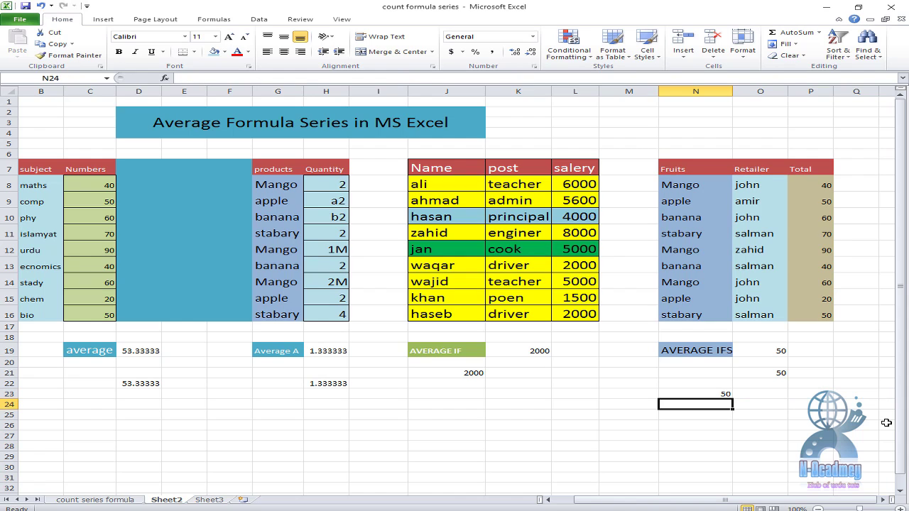
Check the AVERAGEIFS formula in N23 against the Mango entries in rows 8 and 12 and their retailers.
{"action": "left_click", "coordinate": [705, 393]}
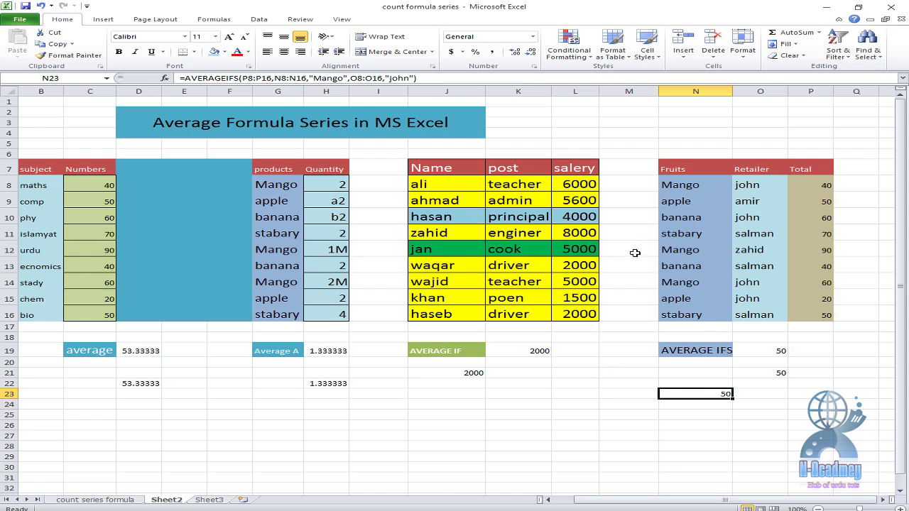
{"action": "left_click", "coordinate": [698, 186]}
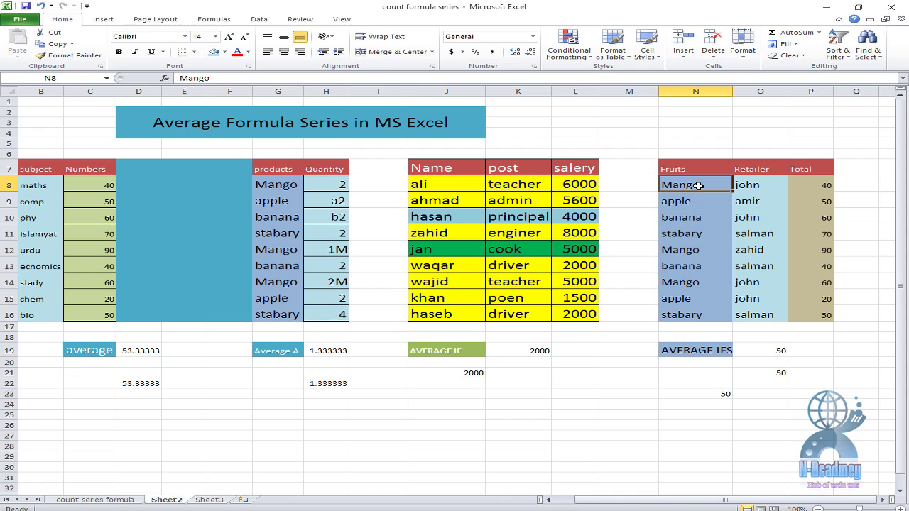
{"action": "left_click", "coordinate": [745, 186]}
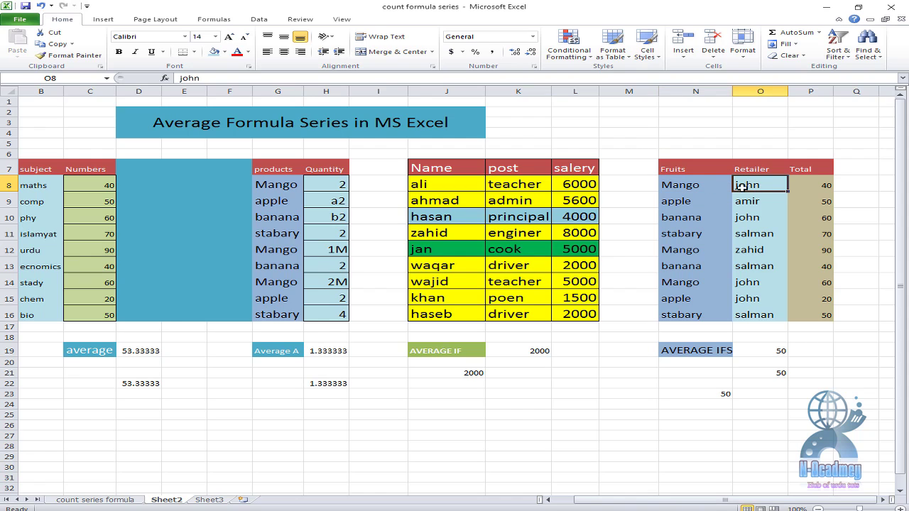
{"action": "left_click", "coordinate": [682, 187]}
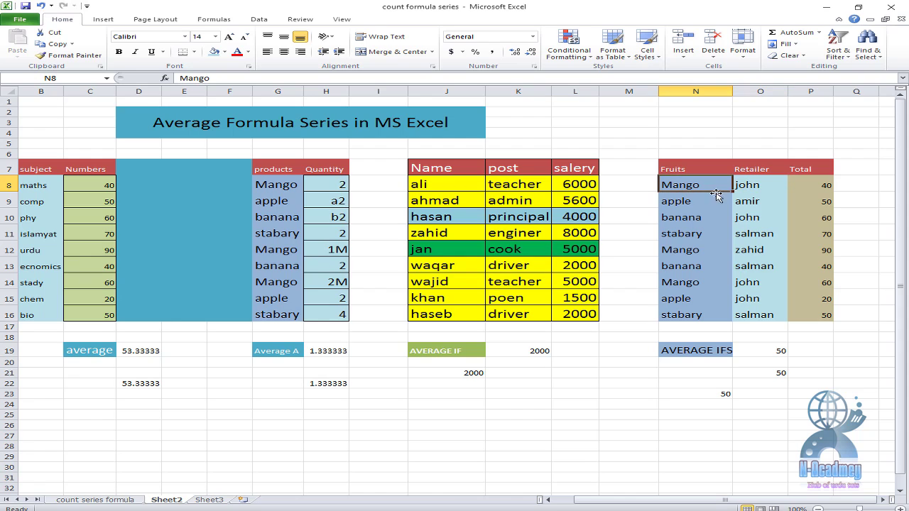
{"action": "left_click", "coordinate": [699, 248]}
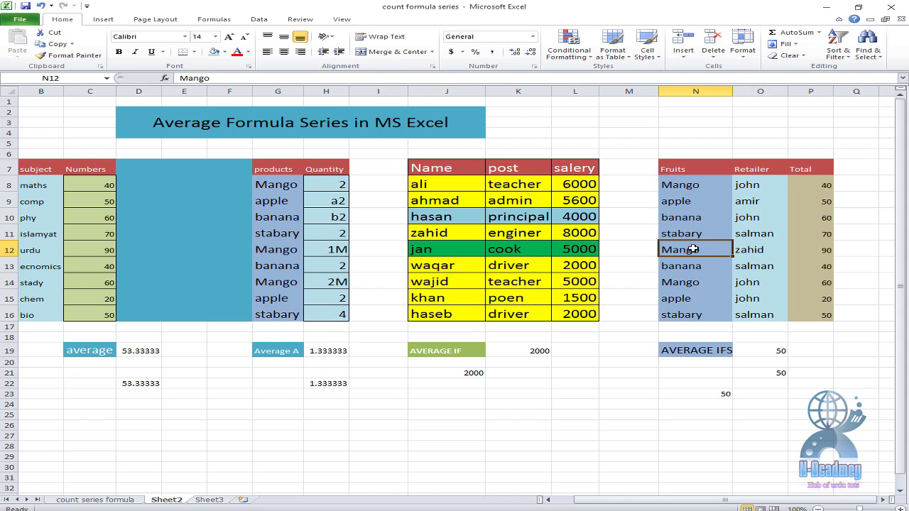
{"action": "left_click", "coordinate": [756, 250]}
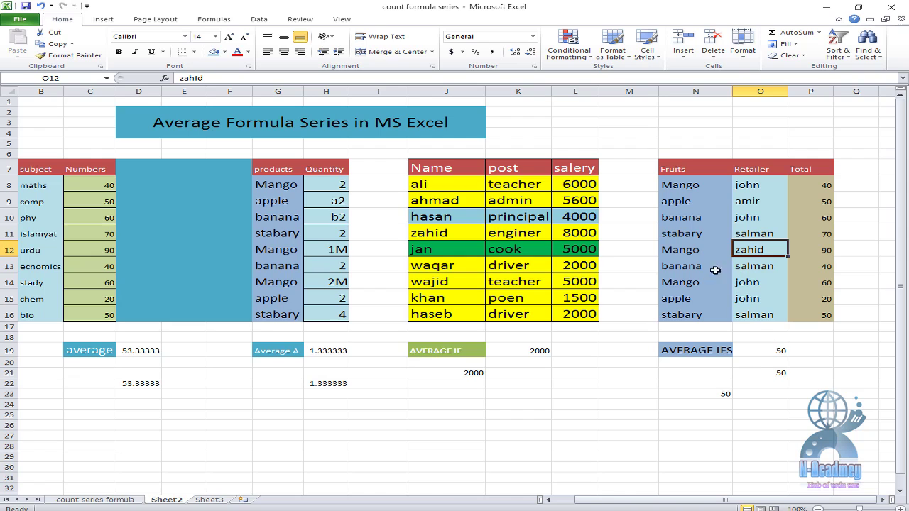
{"action": "left_click", "coordinate": [690, 249]}
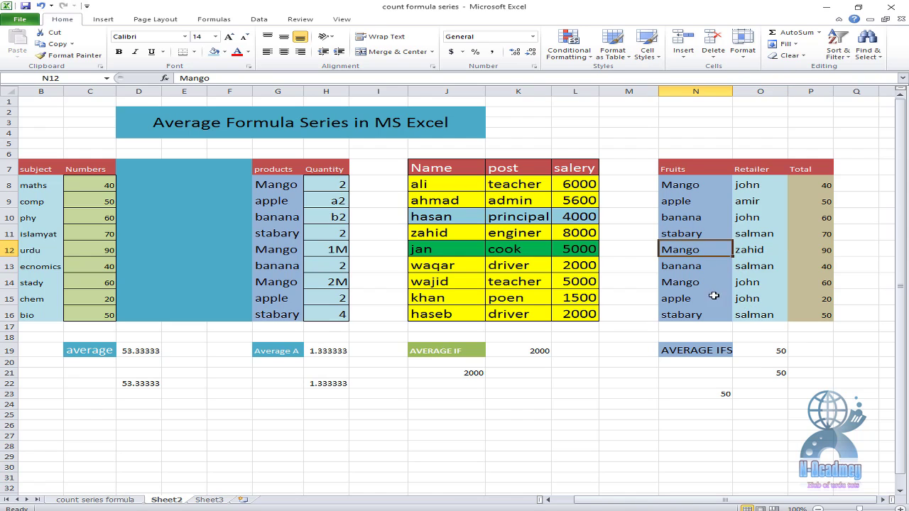
Compare the Mango entry in row 14, its retailer and its Total with the retailer in O8 and the result in N23.
{"action": "left_click", "coordinate": [691, 285]}
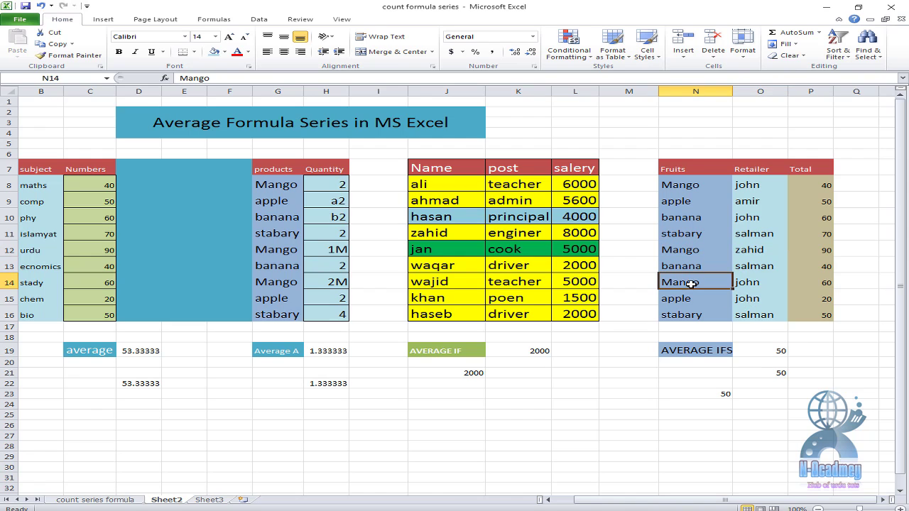
{"action": "left_click", "coordinate": [755, 284]}
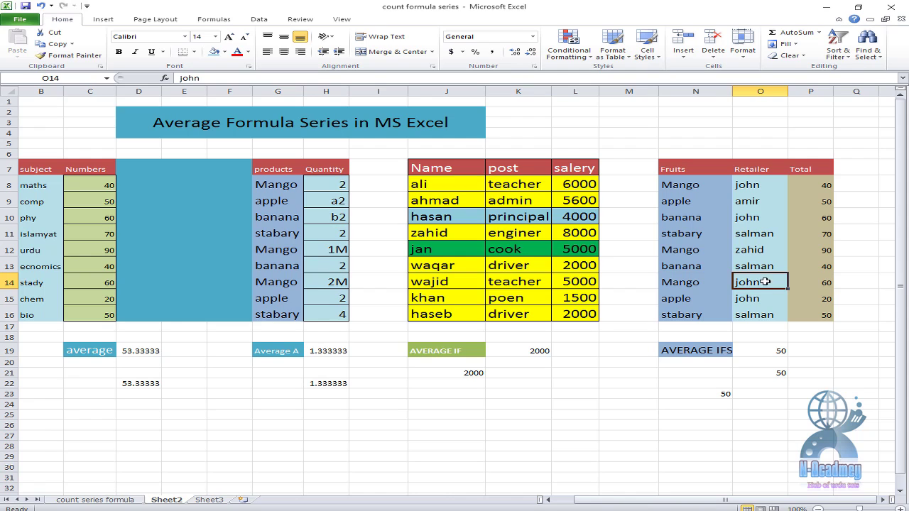
{"action": "left_click", "coordinate": [746, 185]}
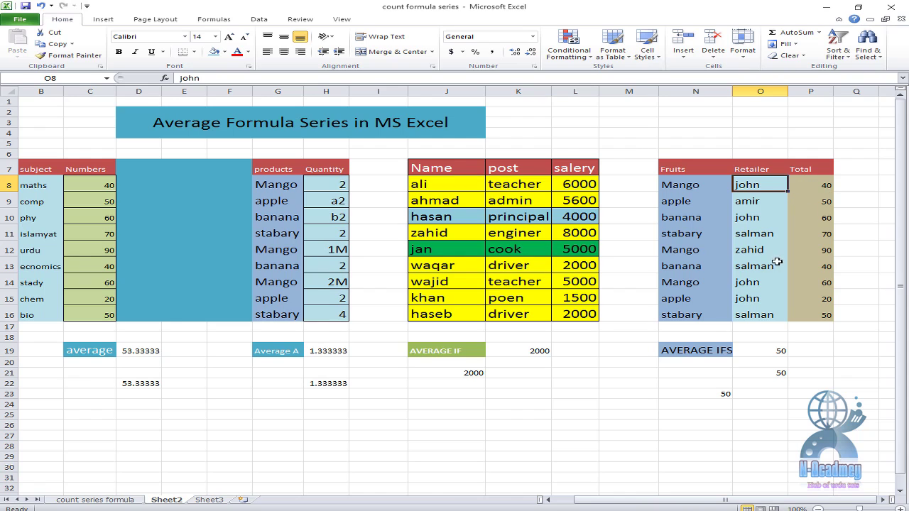
{"action": "left_click", "coordinate": [744, 285]}
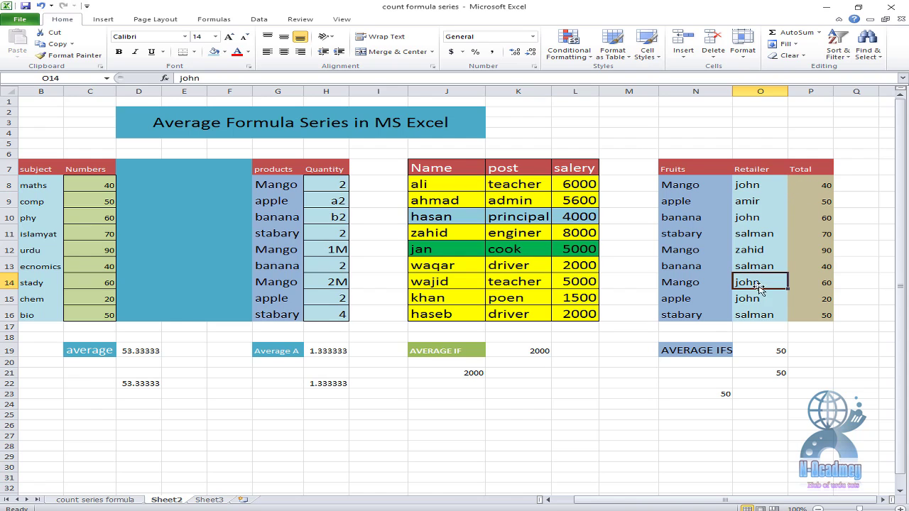
{"action": "left_click", "coordinate": [822, 284]}
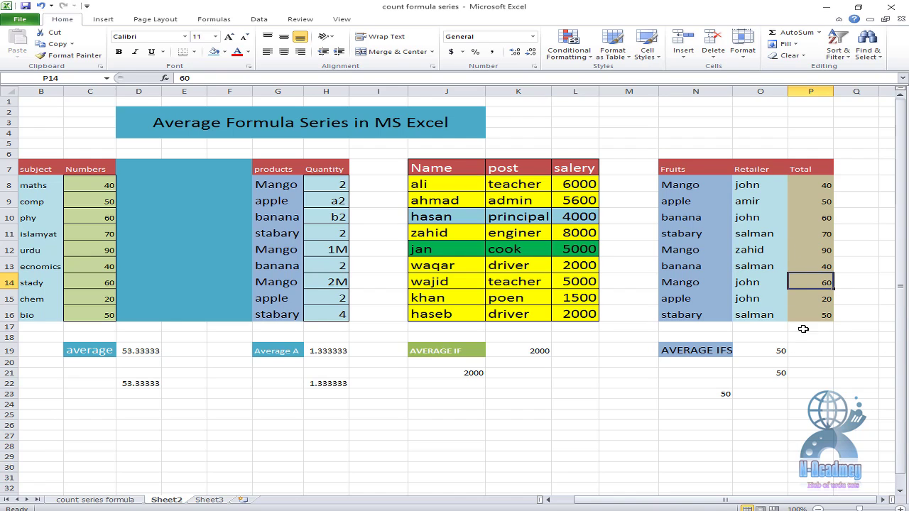
{"action": "left_click", "coordinate": [695, 391]}
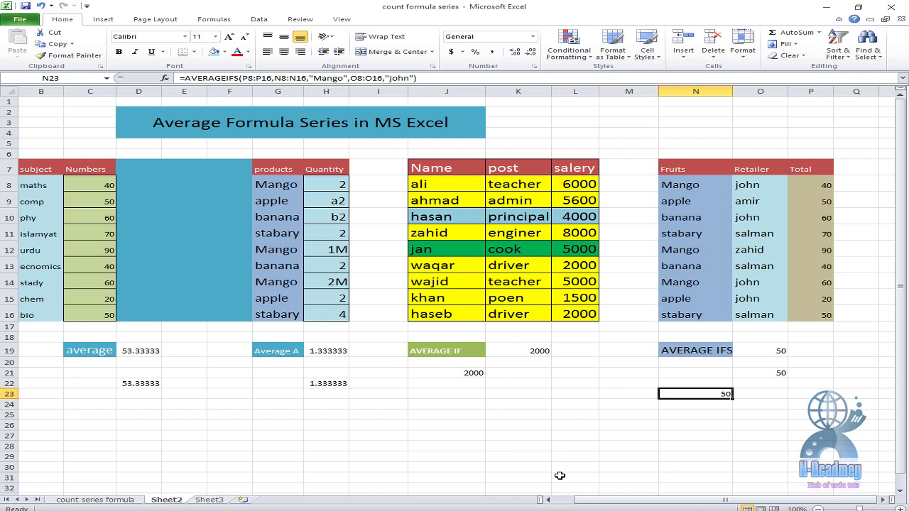
{"action": "left_click", "coordinate": [506, 510]}
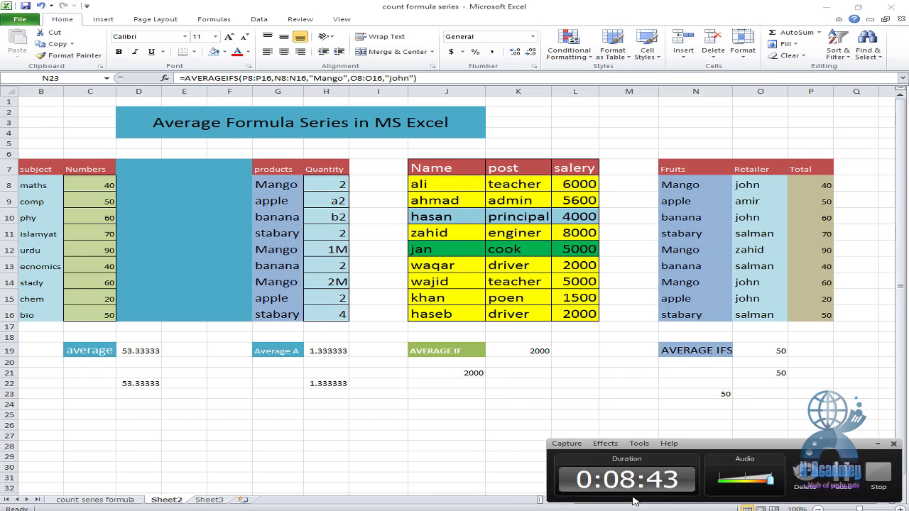